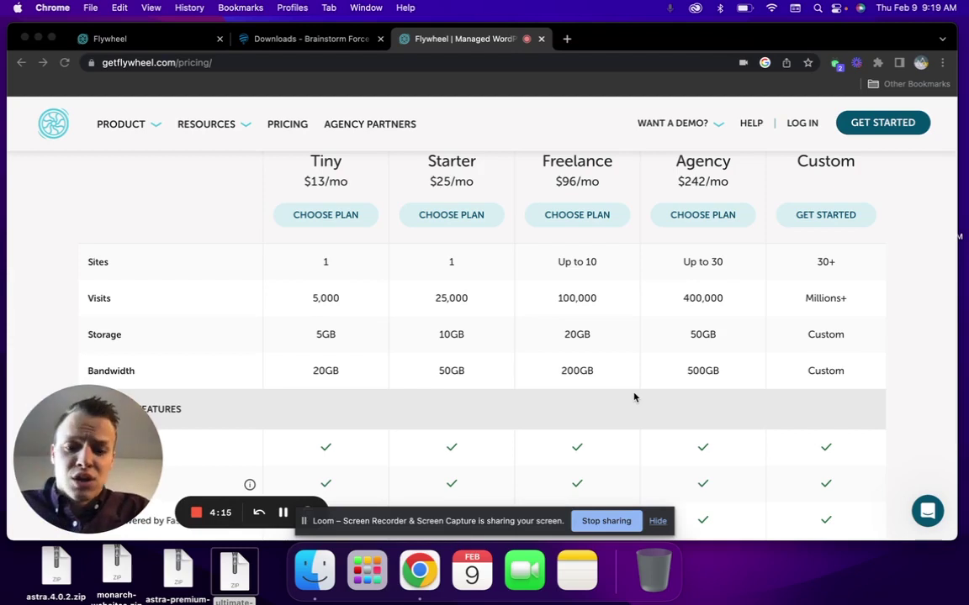
# Name the new Flywheel site 'Monarch Websites' with temporary domain 'website4monarch'
pyautogui.click(170, 39)
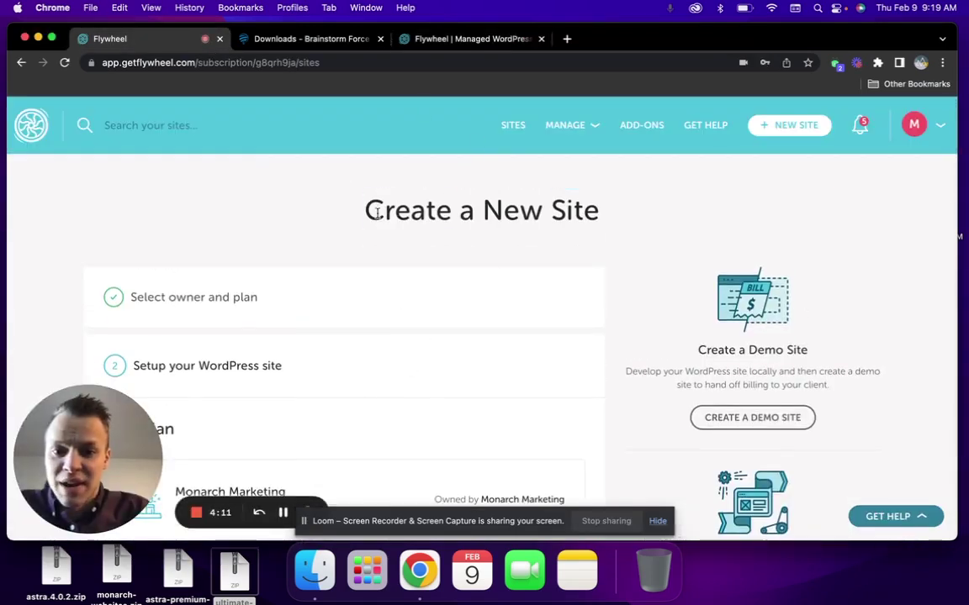
pyautogui.tripleClick(377, 212)
pyautogui.scroll(-1, 673, 185)
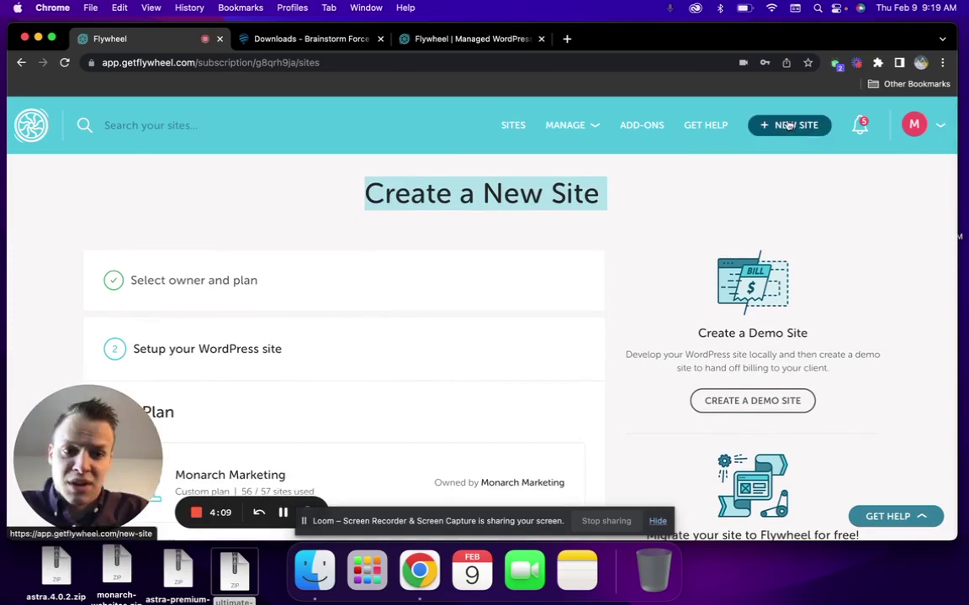
pyautogui.scroll(-5, 421, 224)
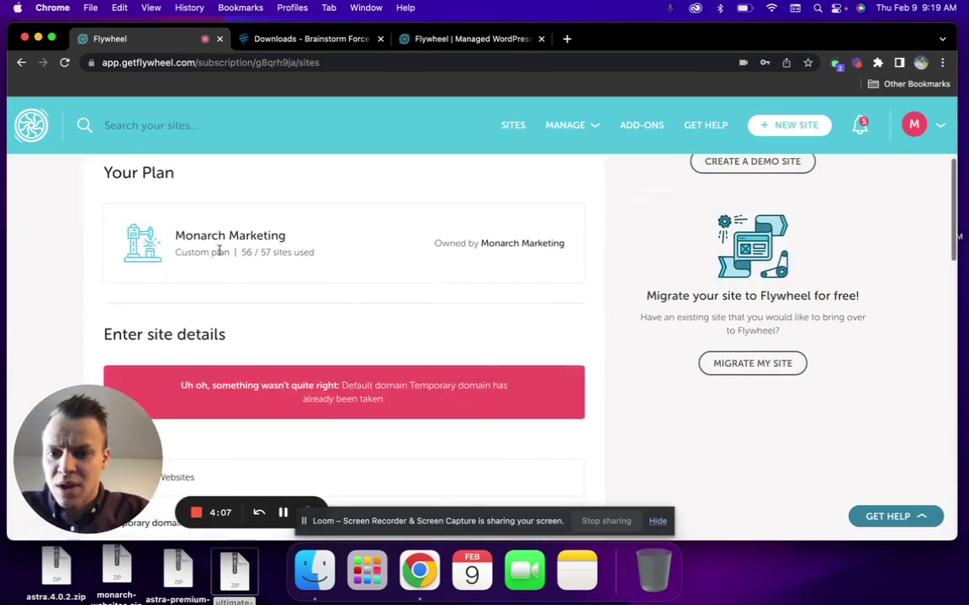
pyautogui.scroll(-8, 244, 239)
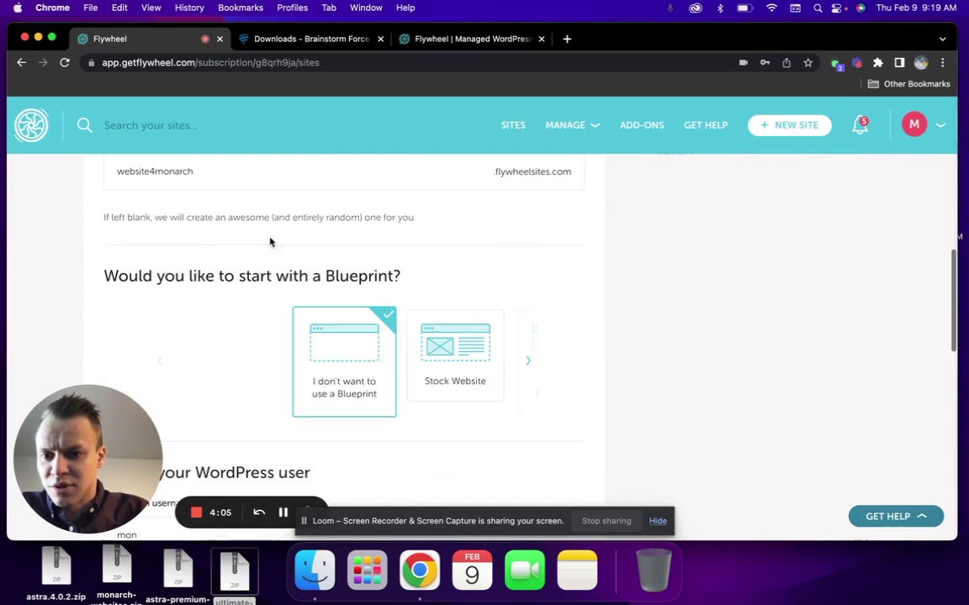
pyautogui.scroll(3, 270, 243)
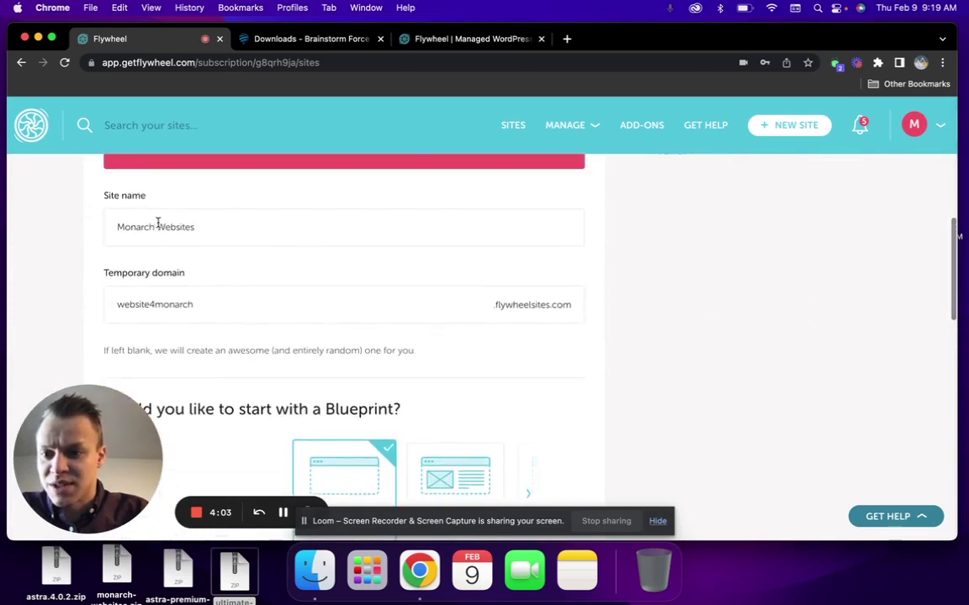
pyautogui.click(214, 234)
pyautogui.press('super+a')
pyautogui.write('M')
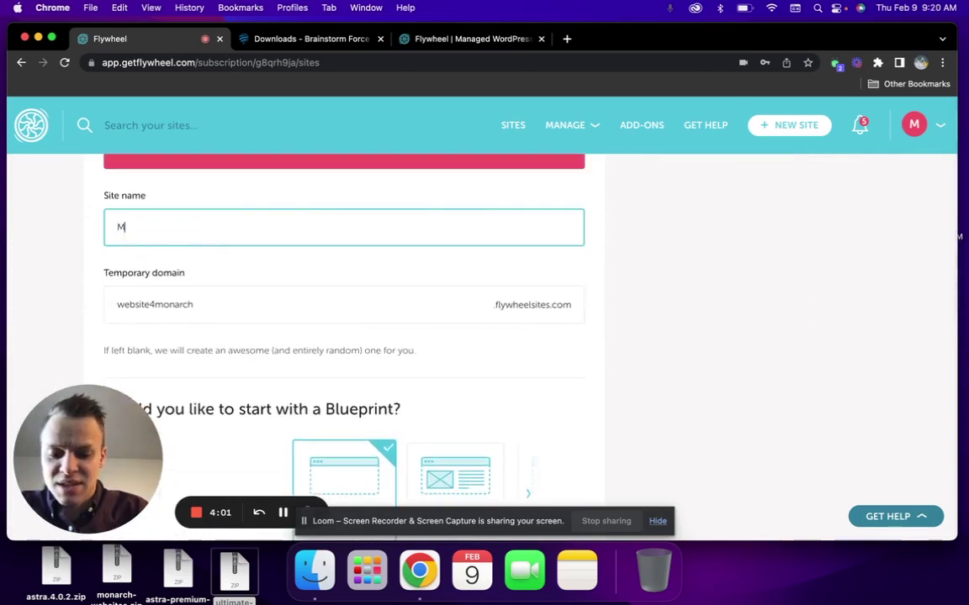
pyautogui.write('onarch Websites')
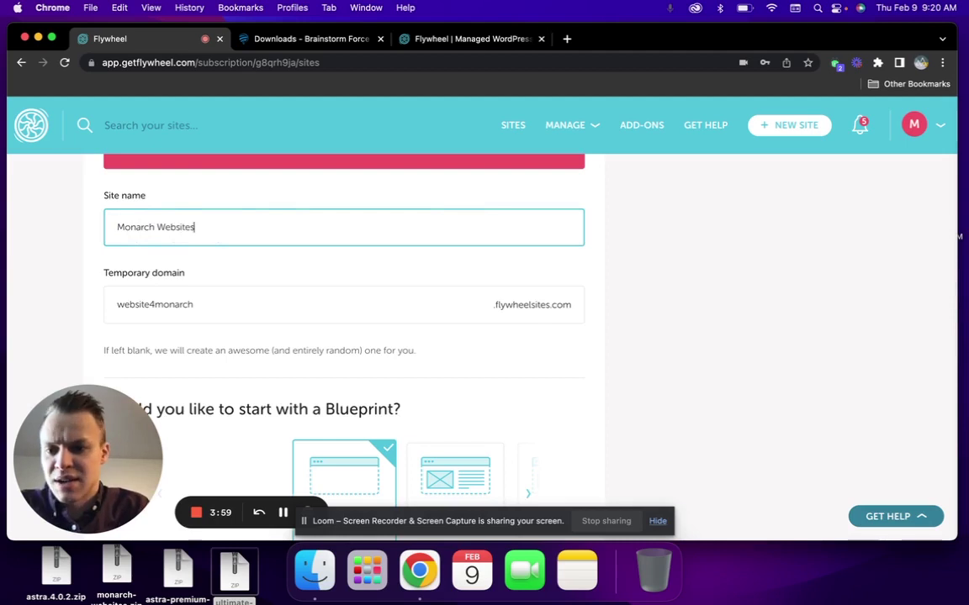
pyautogui.press('Tab')
pyautogui.write('website')
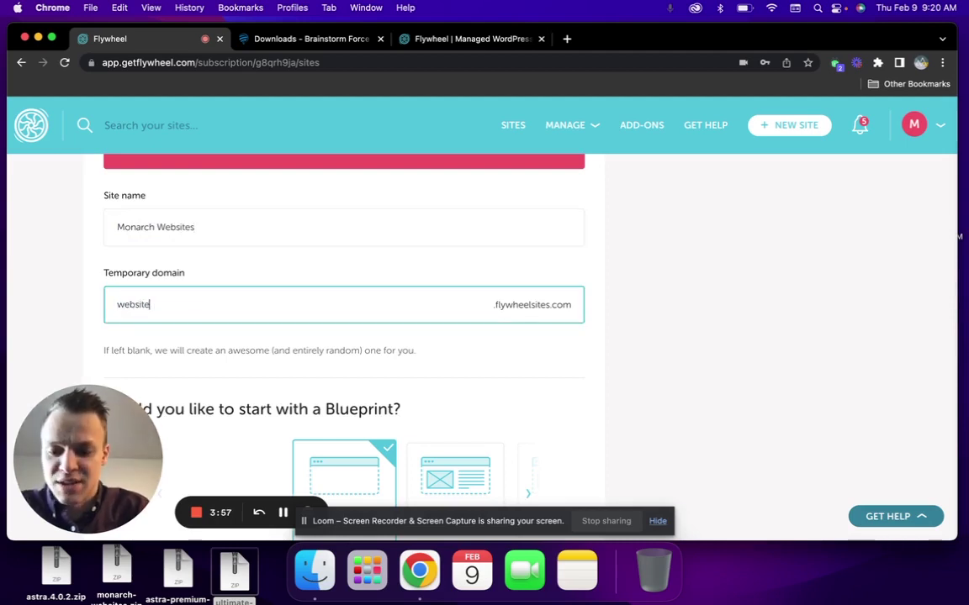
pyautogui.write('4monarch')
pyautogui.click(531, 365)
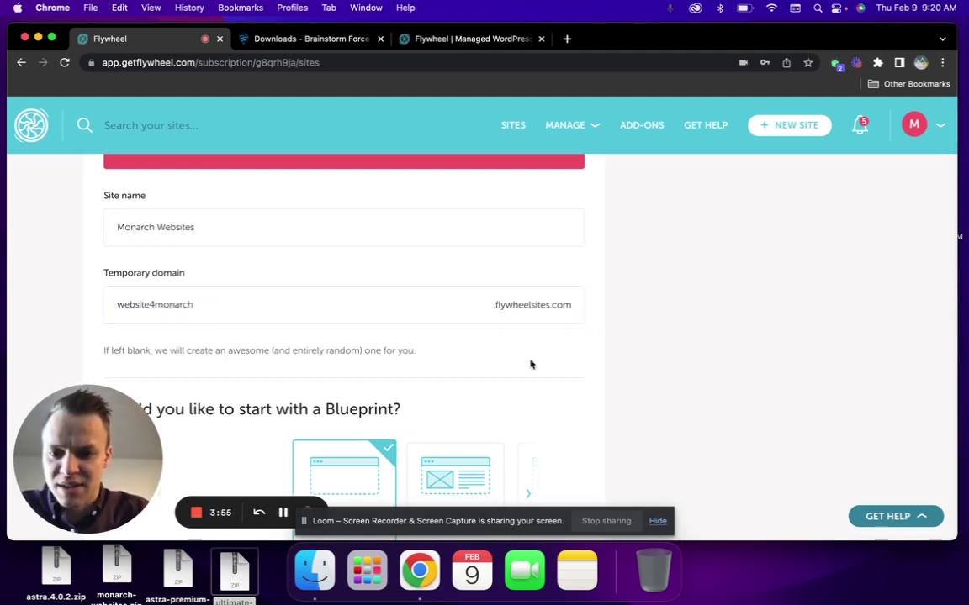
# Enter the WP-Admin username and password, confirm the password, and create the site
pyautogui.scroll(-10, 458, 361)
pyautogui.doubleClick(215, 205)
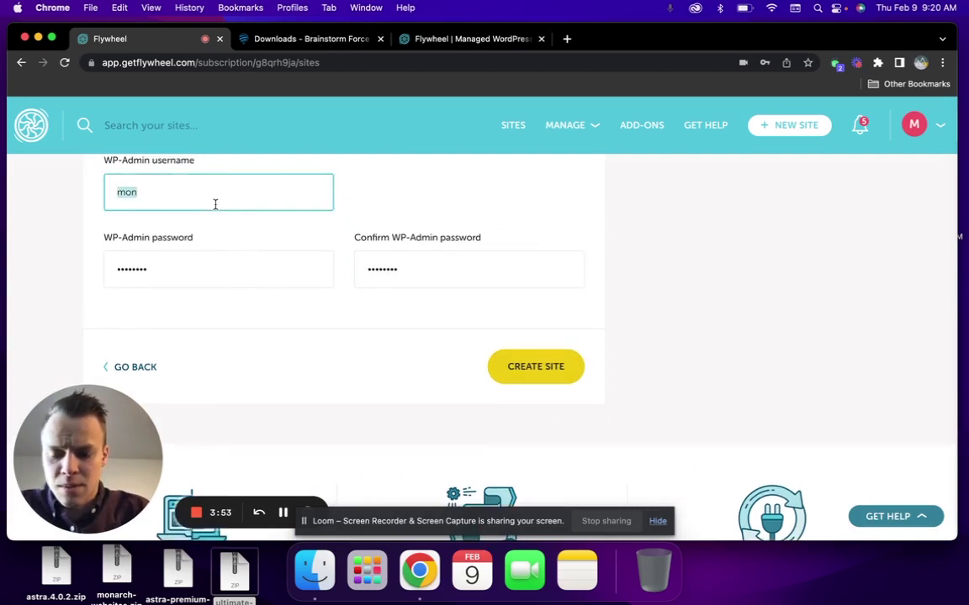
pyautogui.write('mon')
pyautogui.press('Tab')
pyautogui.write('••••••••')
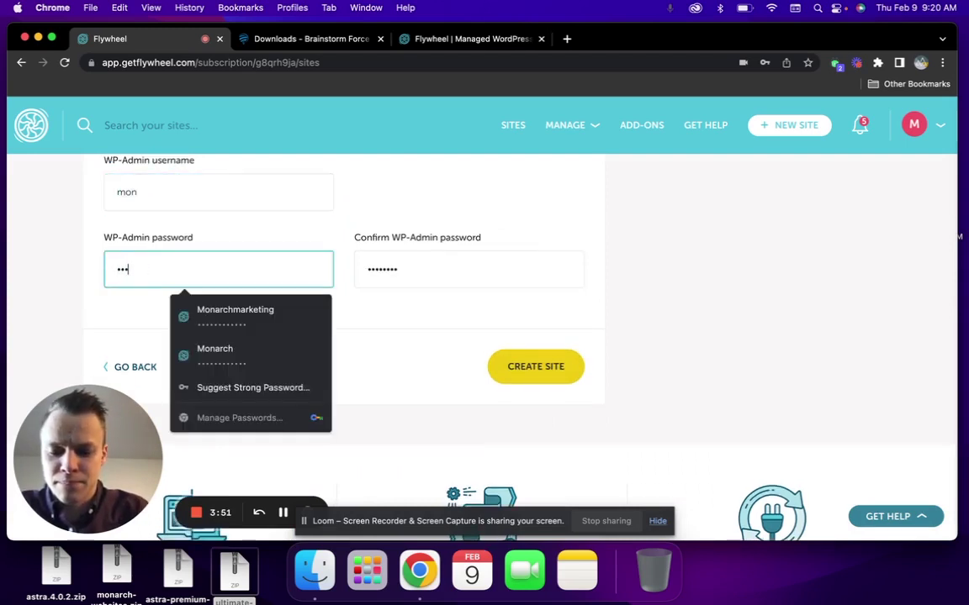
pyautogui.press('Tab')
pyautogui.write('••••••••')
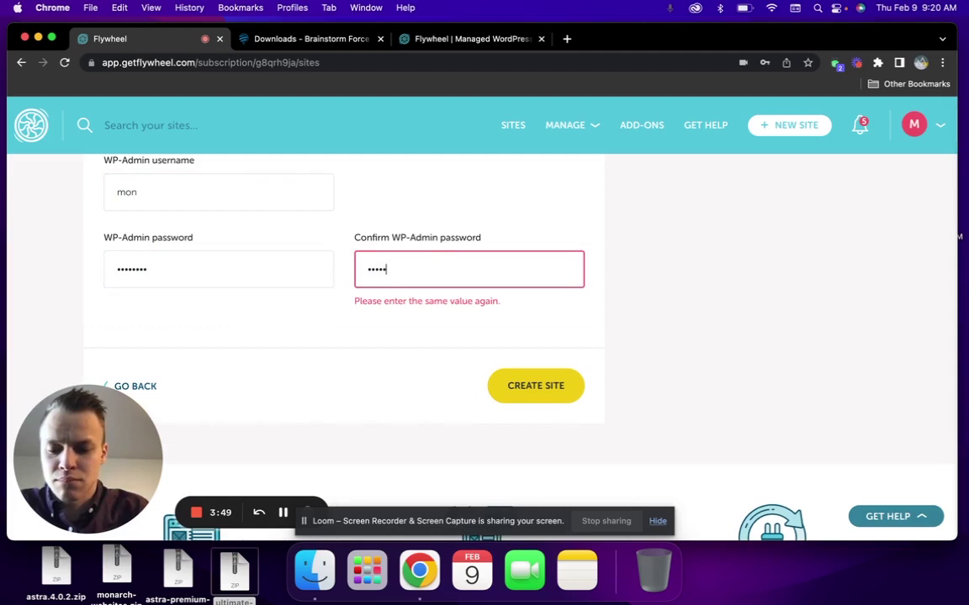
pyautogui.click(522, 365)
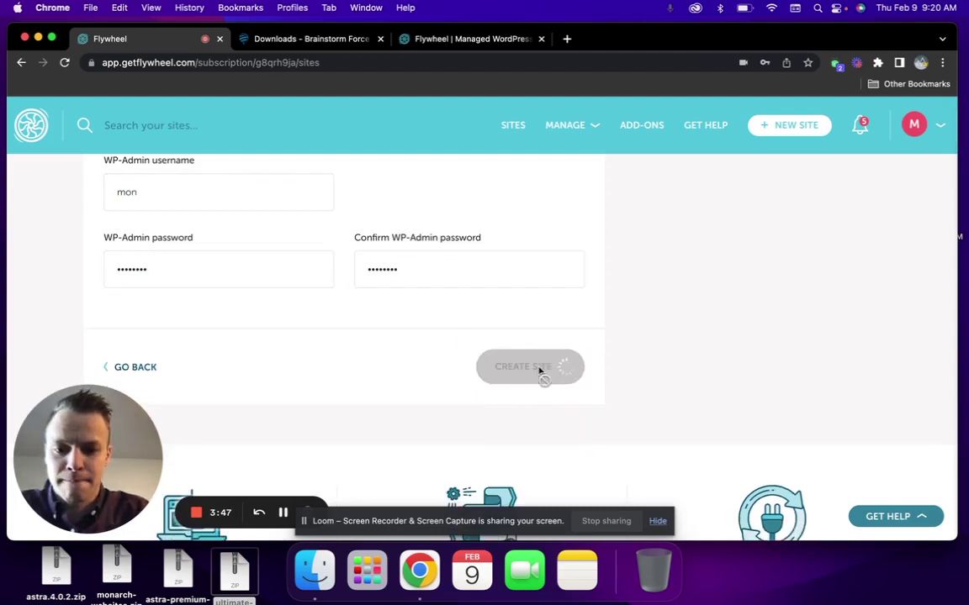
pyautogui.scroll(2, 506, 342)
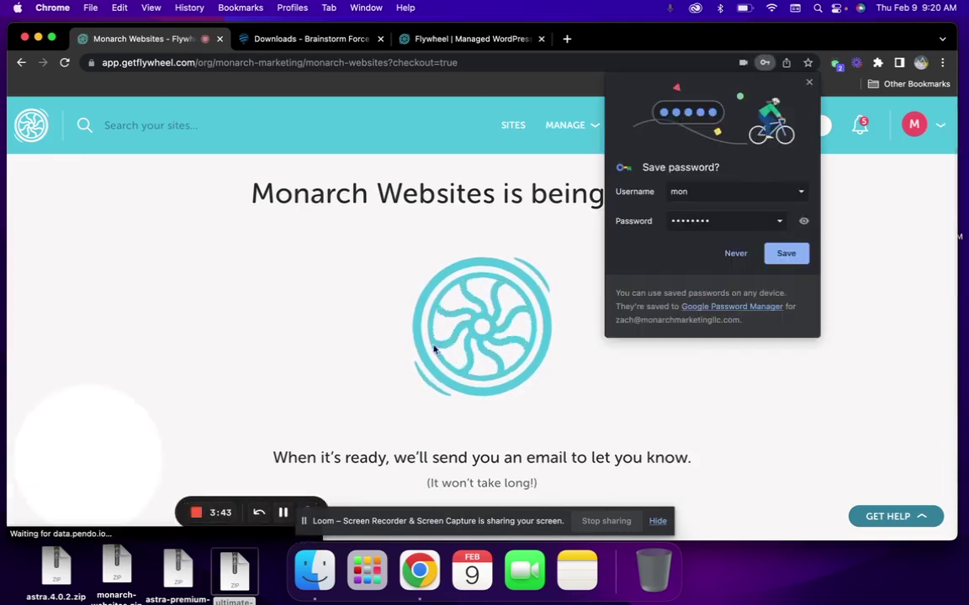
pyautogui.scroll(-1, 432, 340)
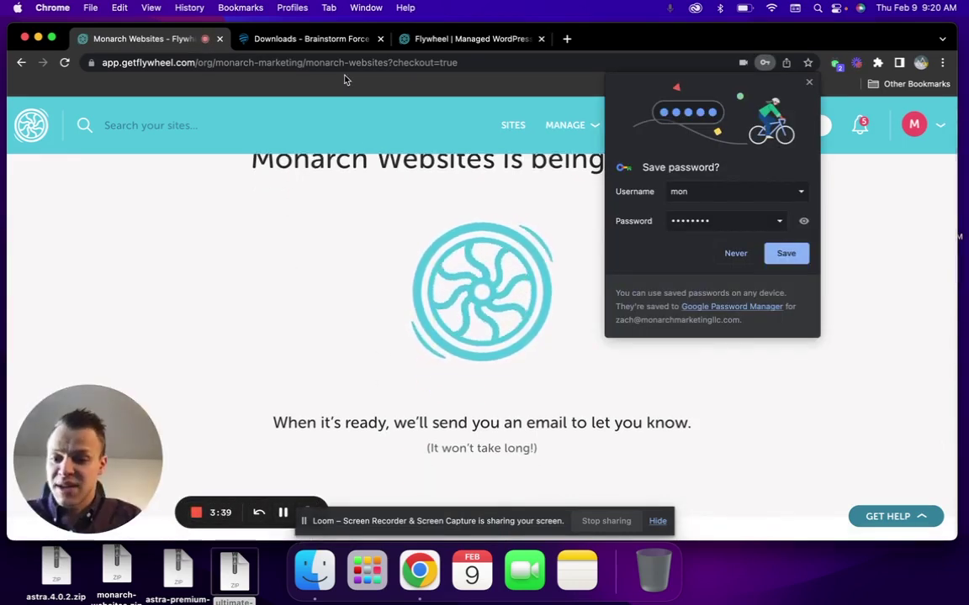
# Review the Brainstorm Force downloads (Astra Theme, Child Theme, add-ons) and locate astra.4.0.2.zip
pyautogui.click(344, 50)
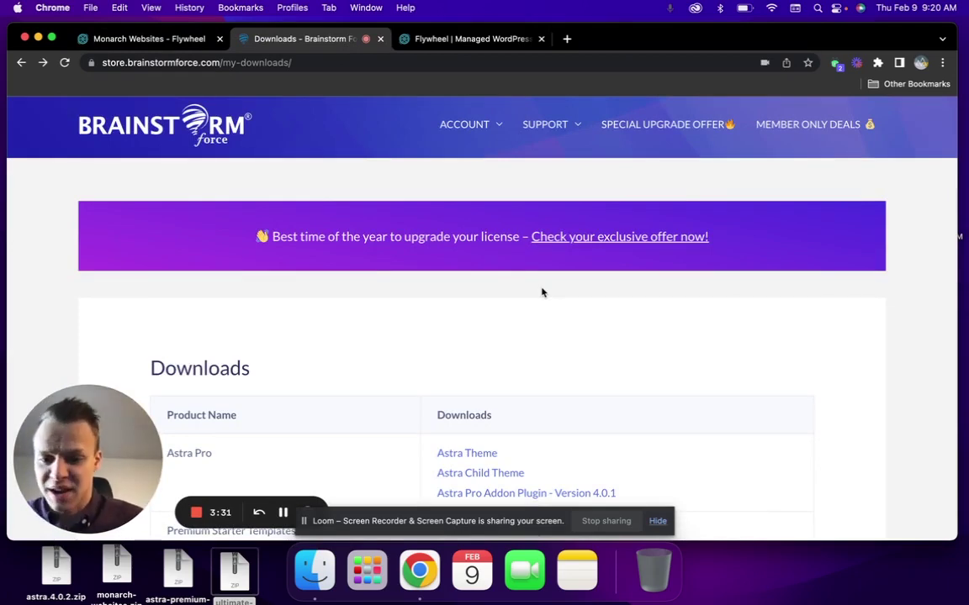
pyautogui.scroll(-5, 541, 292)
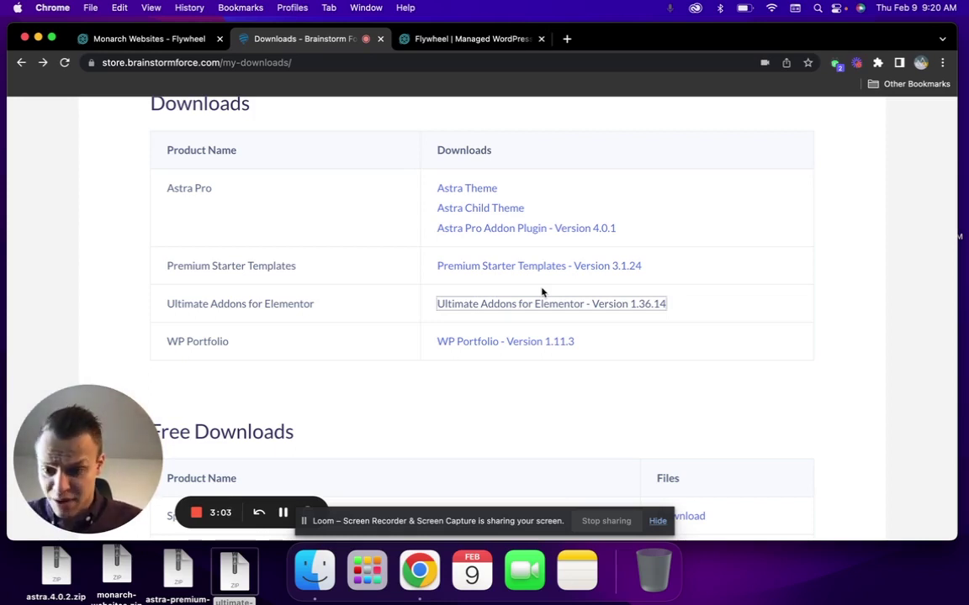
pyautogui.moveTo(13, 539); pyautogui.dragTo(252, 589)
pyautogui.click(261, 589)
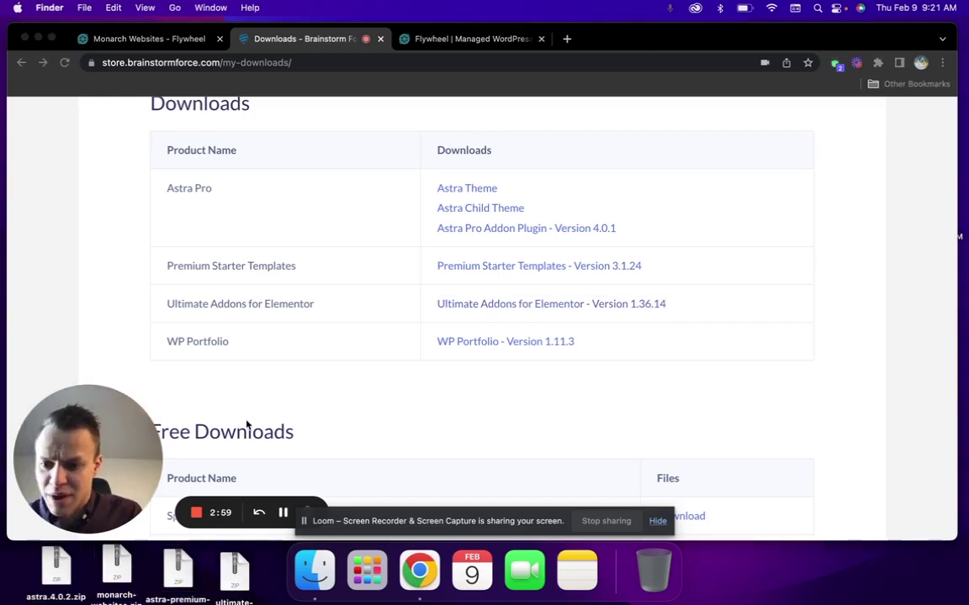
pyautogui.scroll(1, 229, 144)
pyautogui.click(201, 39)
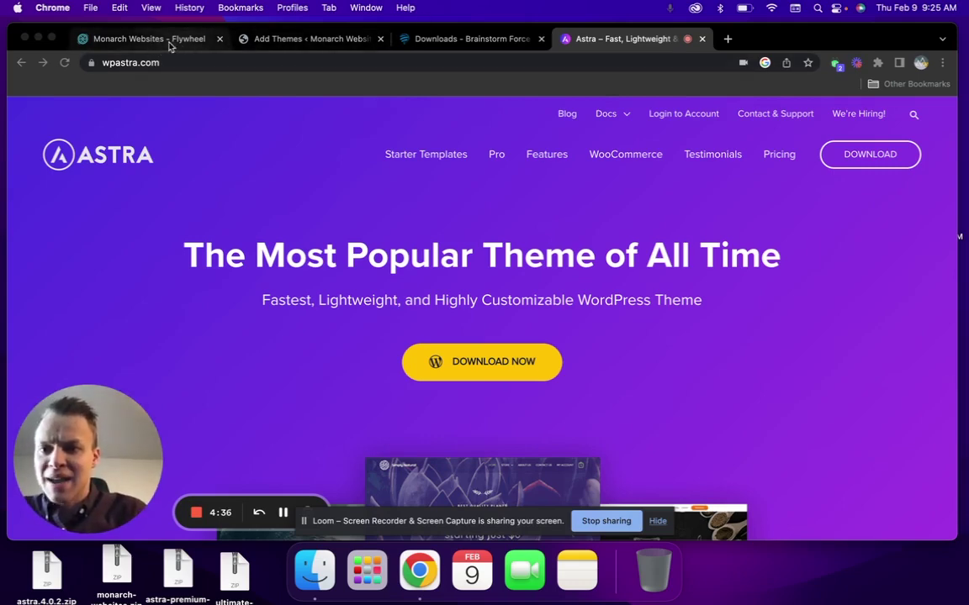
# Confirm the Monarch Websites site is ready in Flywheel and return to WordPress Add Themes
pyautogui.click(193, 39)
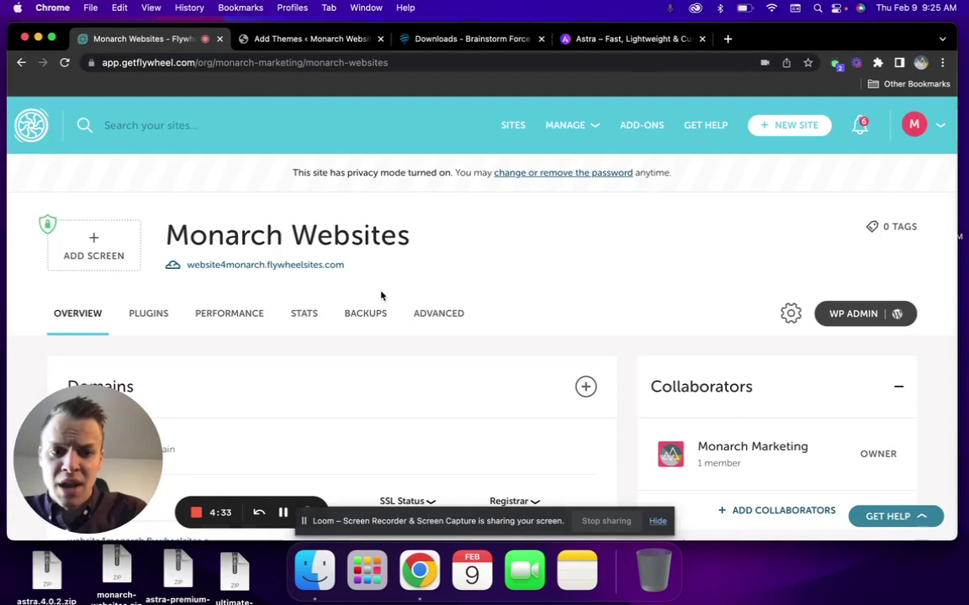
pyautogui.click(315, 38)
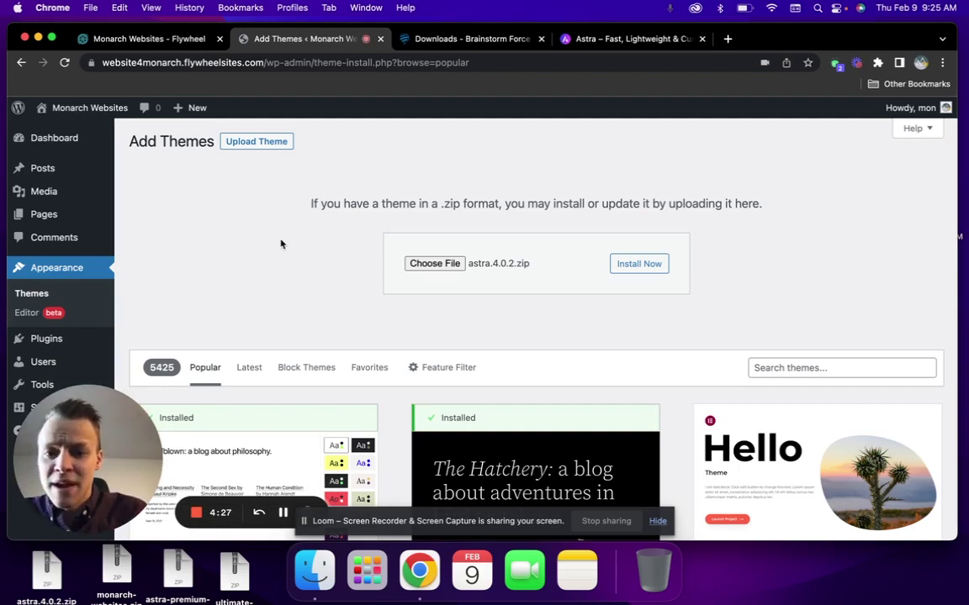
# Install the astra.4.0.2.zip theme upload in WordPress
pyautogui.click(47, 566)
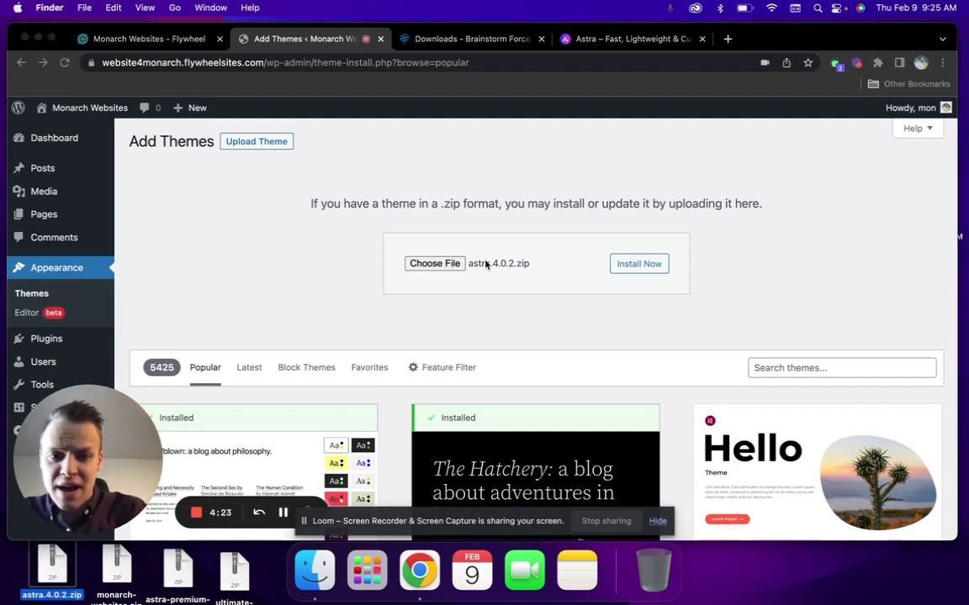
pyautogui.click(636, 266)
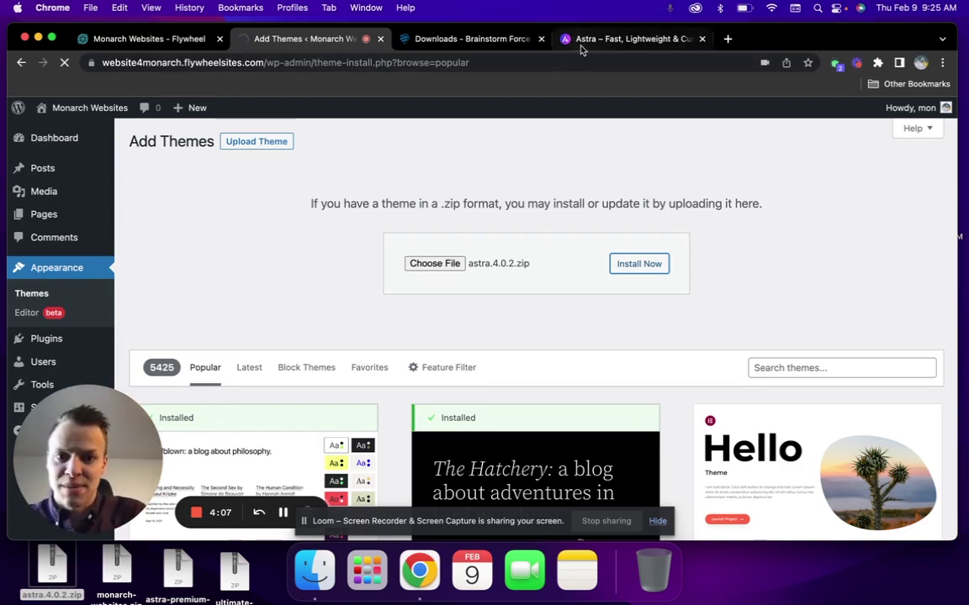
pyautogui.click(446, 39)
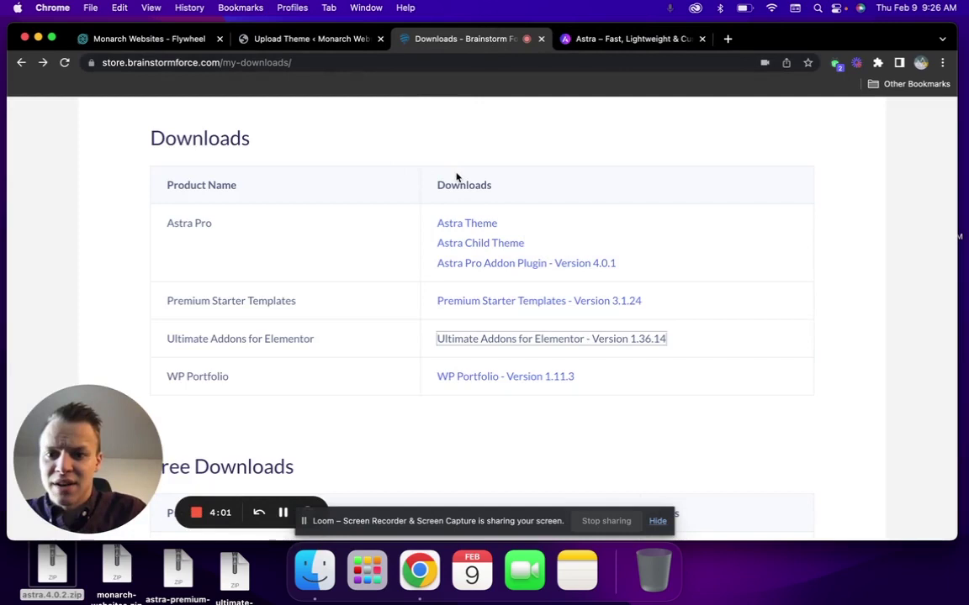
# Download the Astra child theme from the generator form and grab monarch-websites.zip from the desktop
pyautogui.click(477, 244)
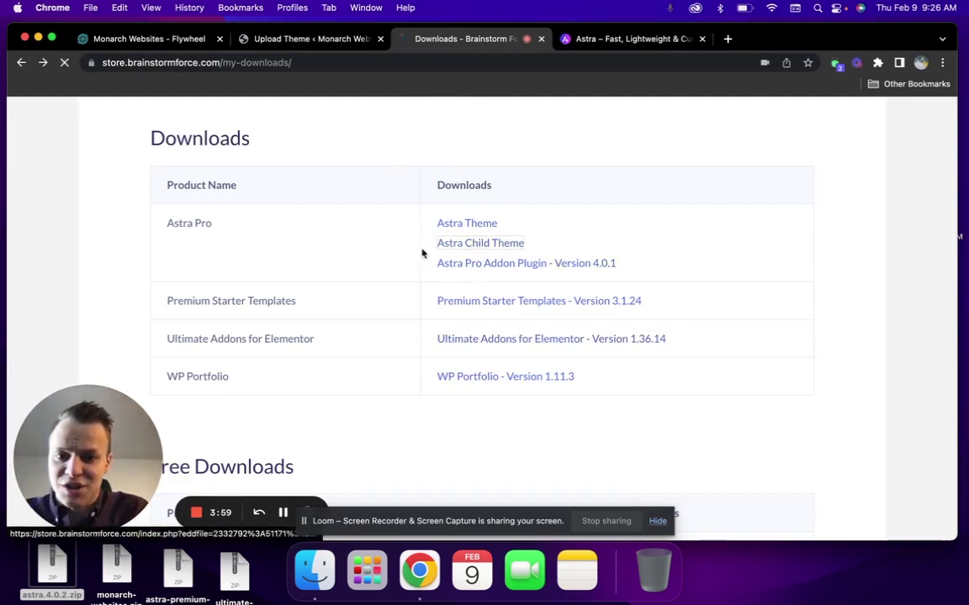
pyautogui.click(467, 254)
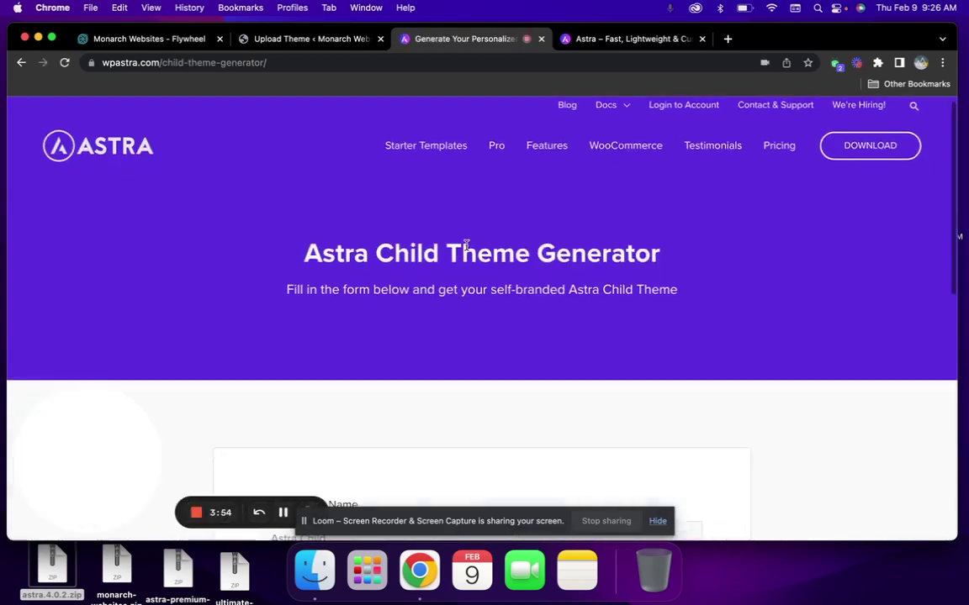
pyautogui.scroll(-3, 467, 244)
pyautogui.click(359, 392)
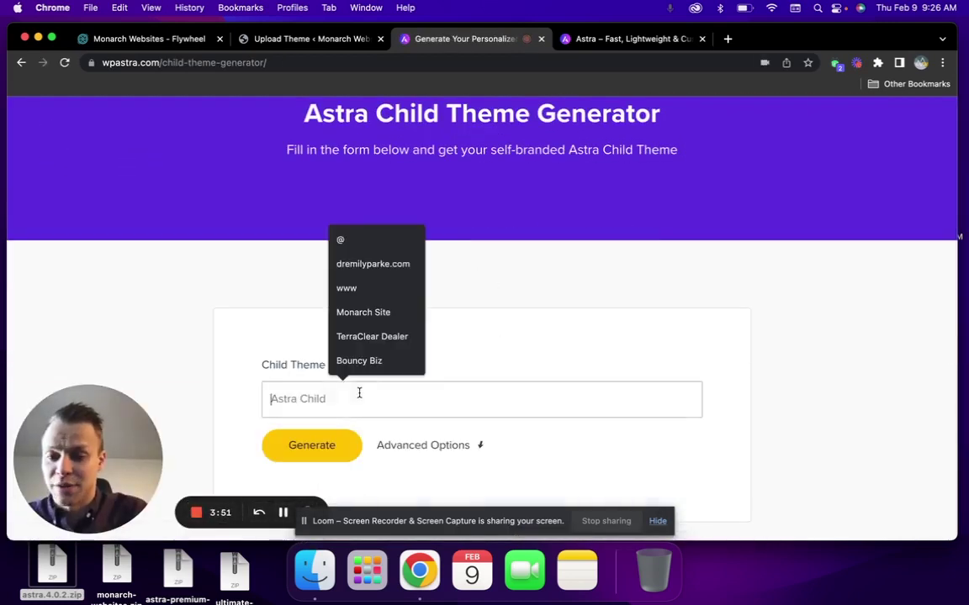
pyautogui.click(117, 572)
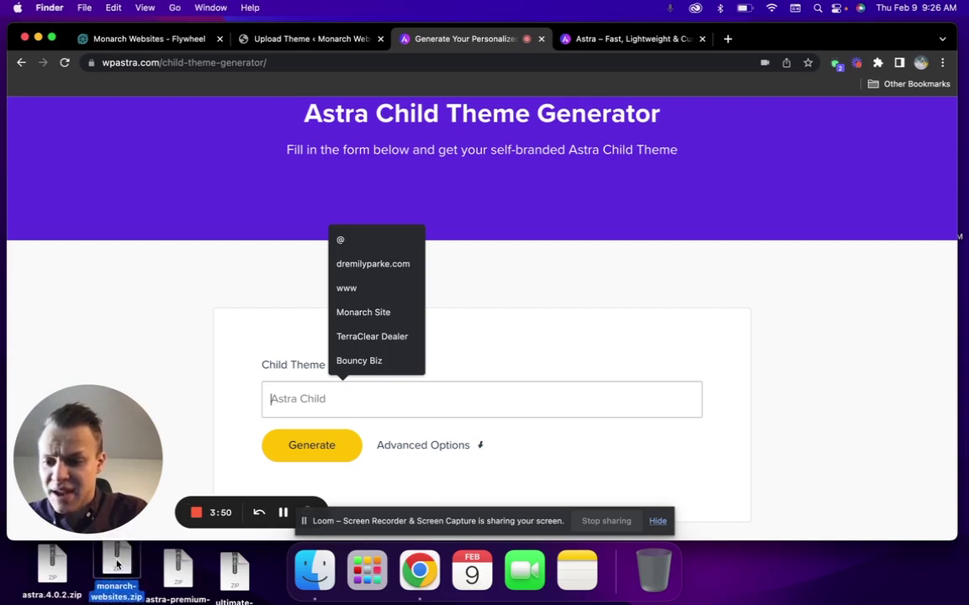
pyautogui.moveTo(117, 574); pyautogui.dragTo(118, 579)
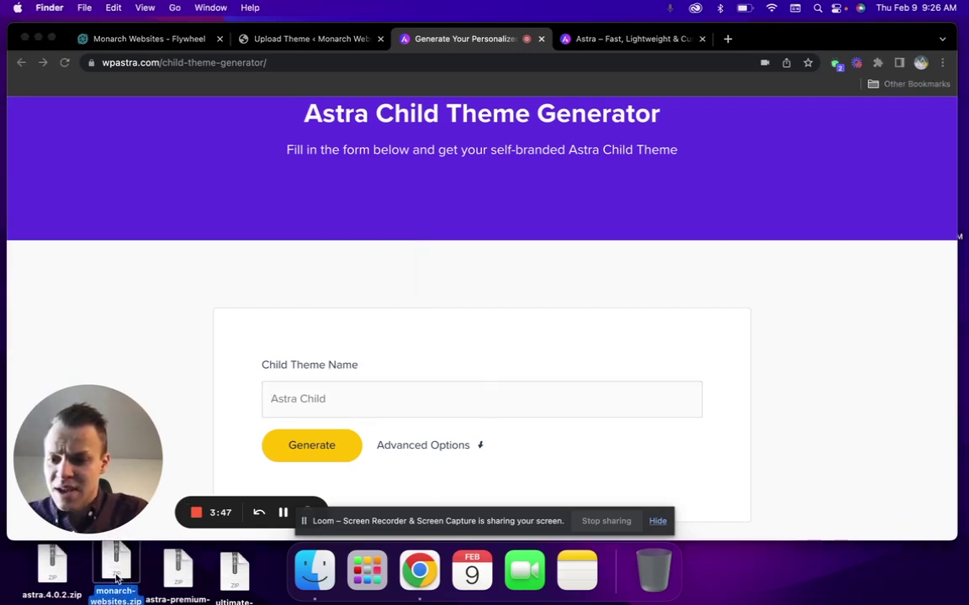
pyautogui.moveTo(289, 579); pyautogui.dragTo(255, 203)
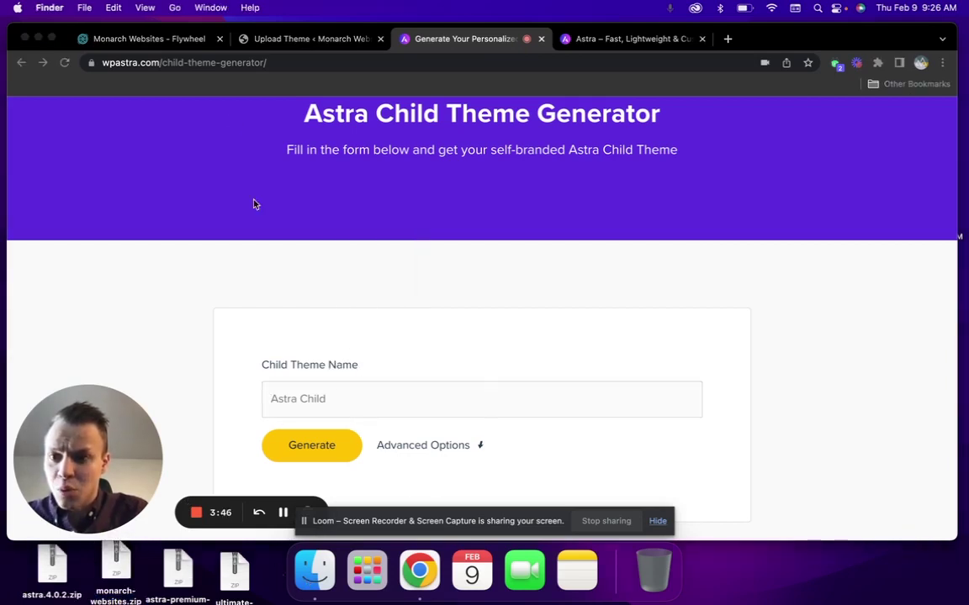
# Activate the Astra theme and attach monarch-websites.zip as a new theme upload
pyautogui.click(299, 40)
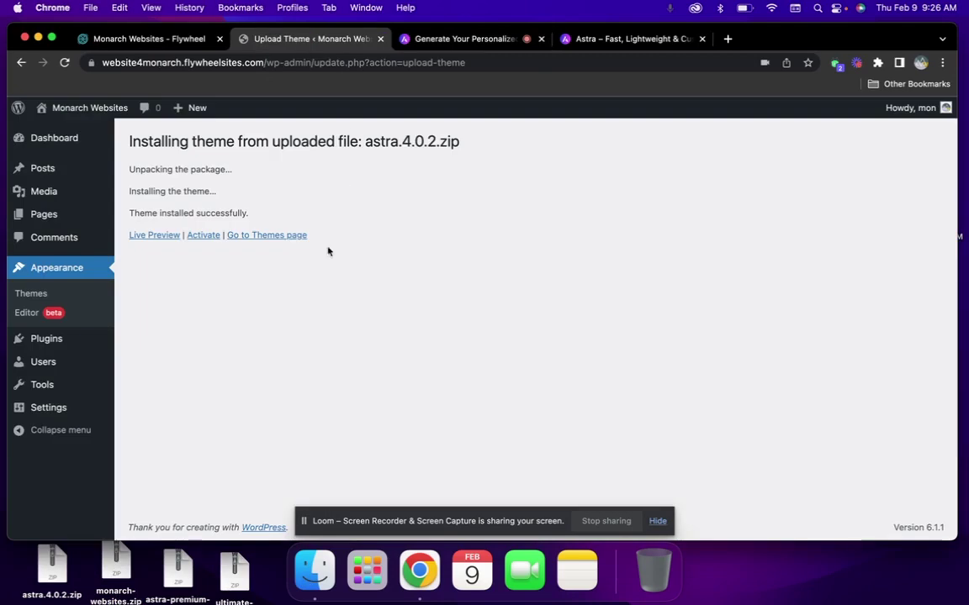
pyautogui.click(198, 237)
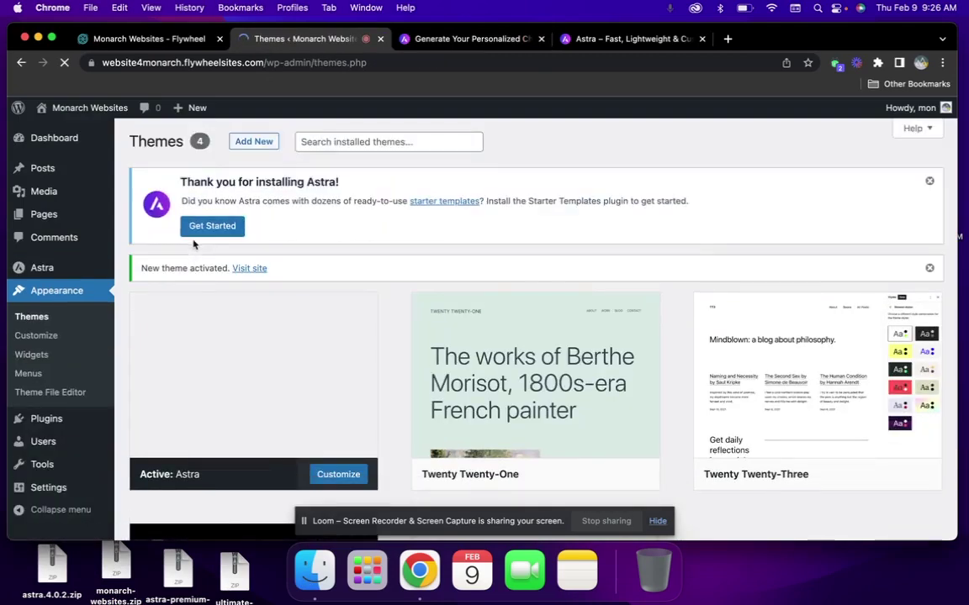
pyautogui.click(254, 143)
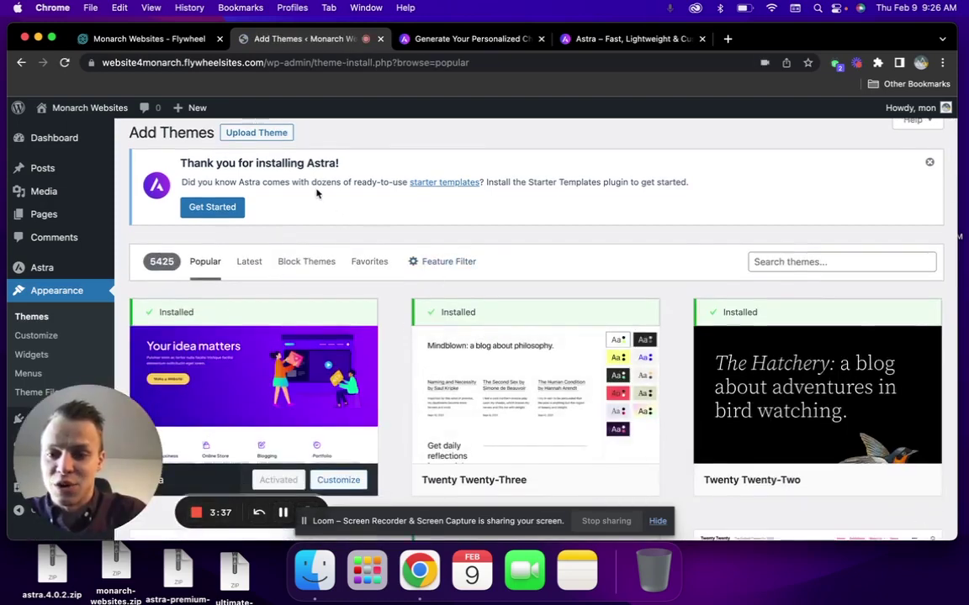
pyautogui.click(260, 134)
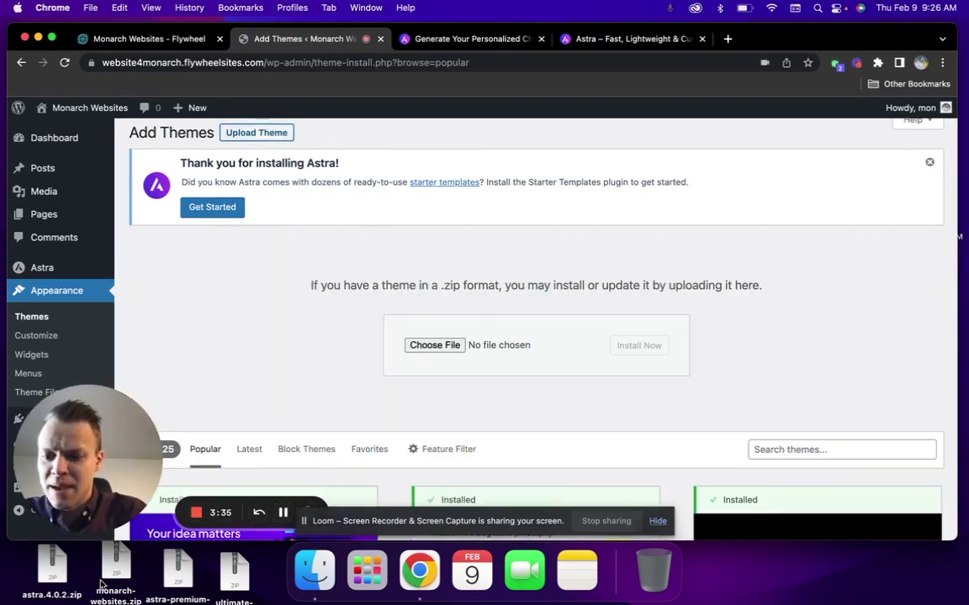
pyautogui.moveTo(101, 582); pyautogui.dragTo(620, 336)
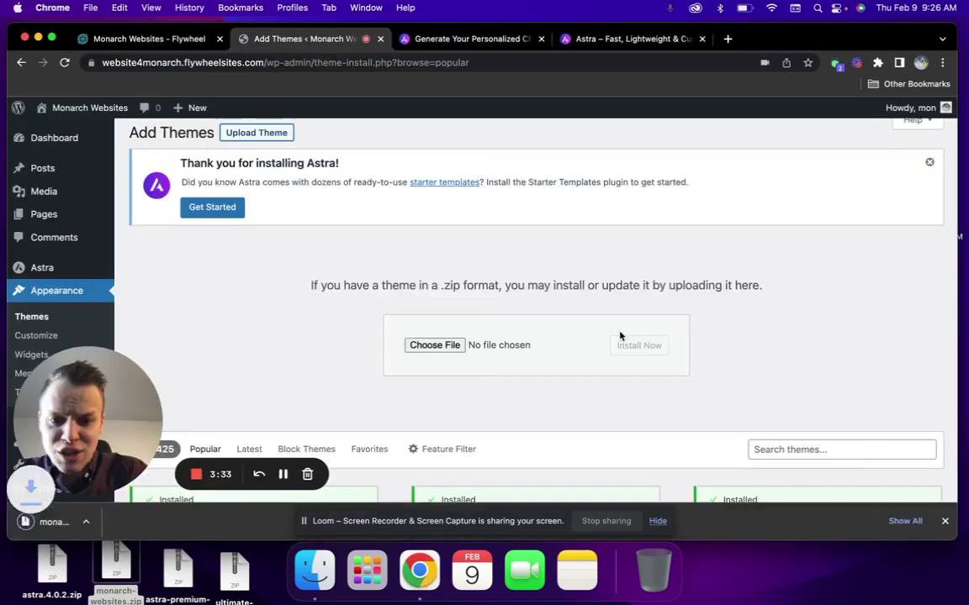
pyautogui.moveTo(108, 569); pyautogui.dragTo(442, 343)
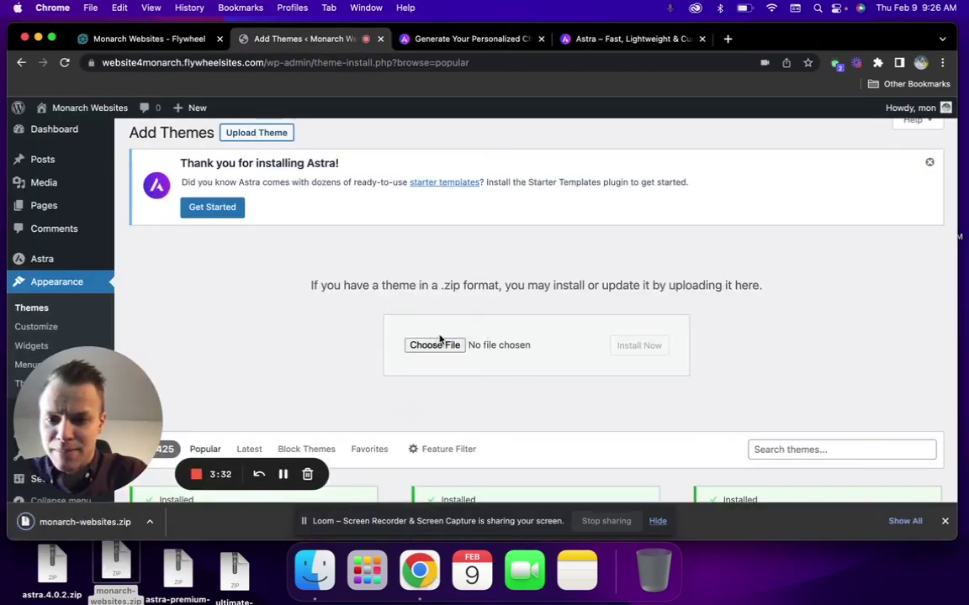
pyautogui.moveTo(108, 542); pyautogui.dragTo(518, 357)
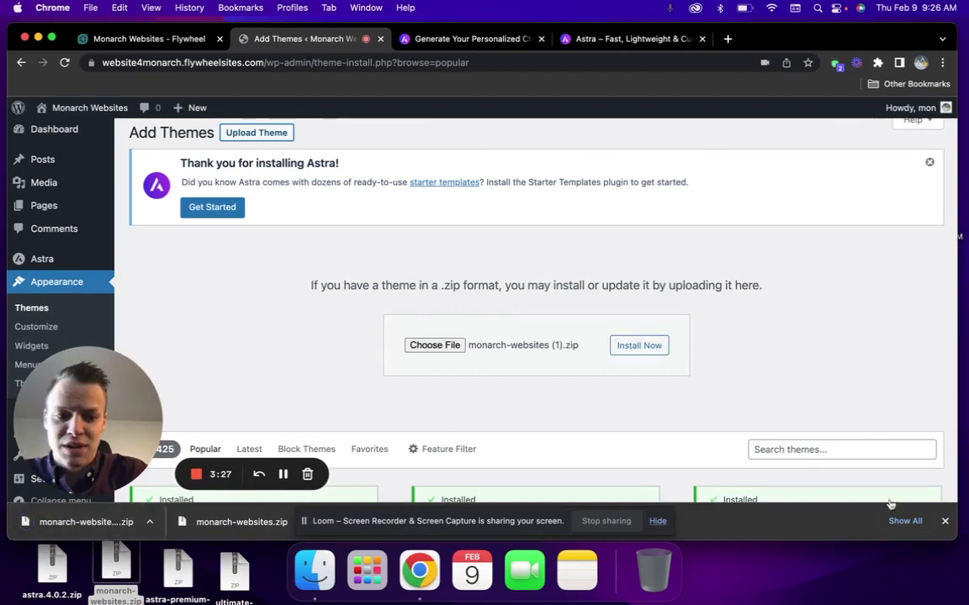
pyautogui.click(946, 522)
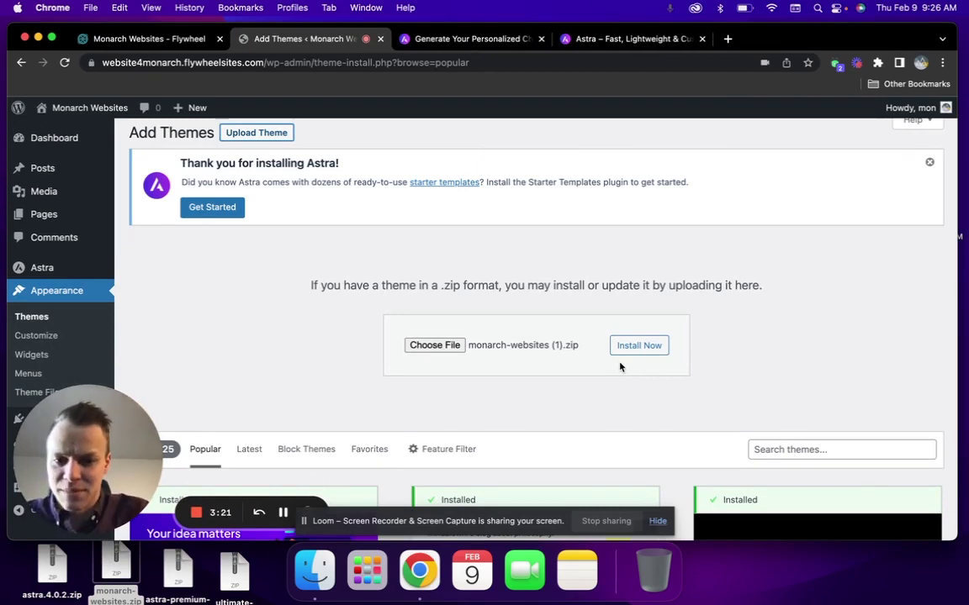
# Install and activate the Monarch Websites child theme
pyautogui.click(639, 346)
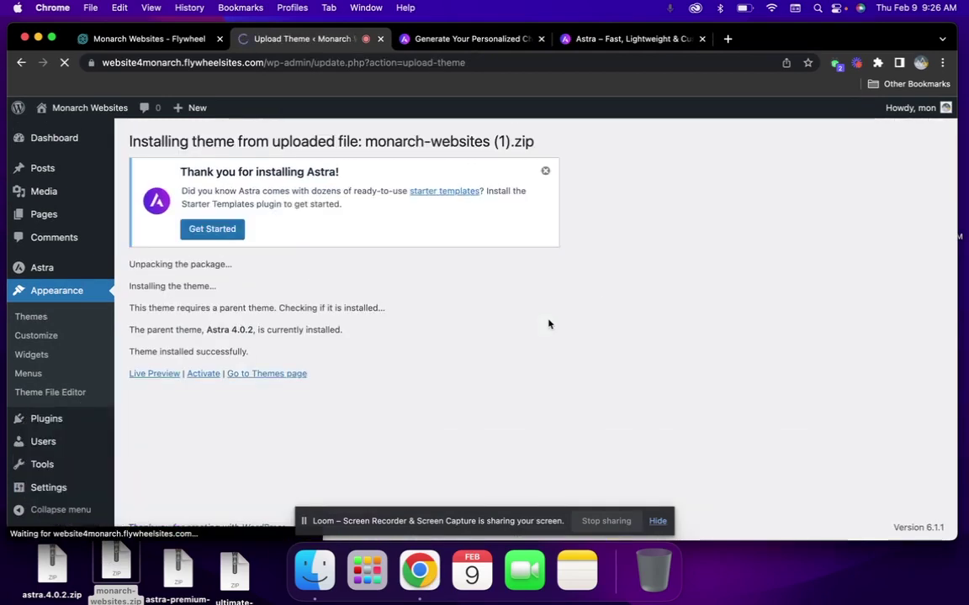
pyautogui.click(208, 375)
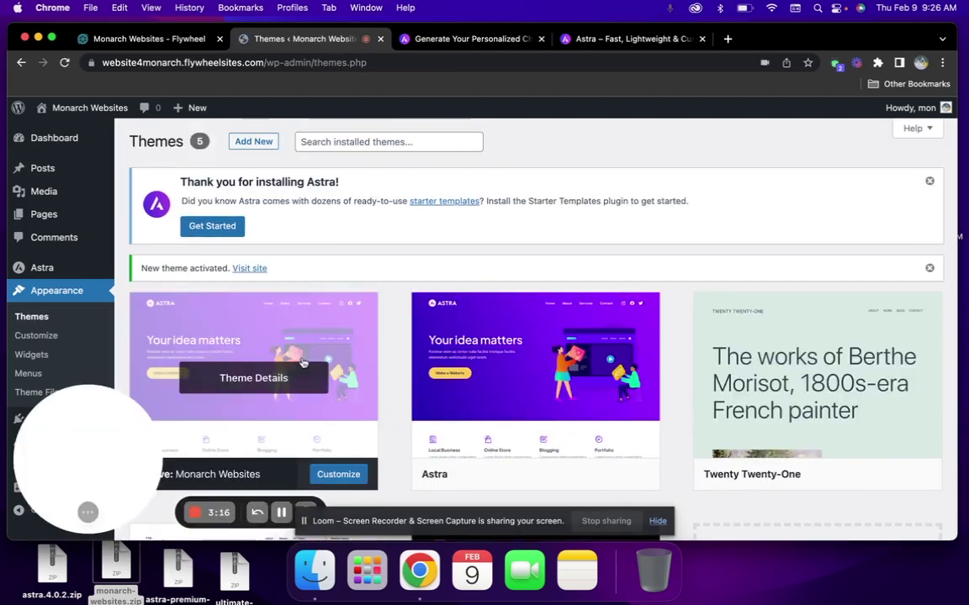
pyautogui.scroll(-1, 588, 363)
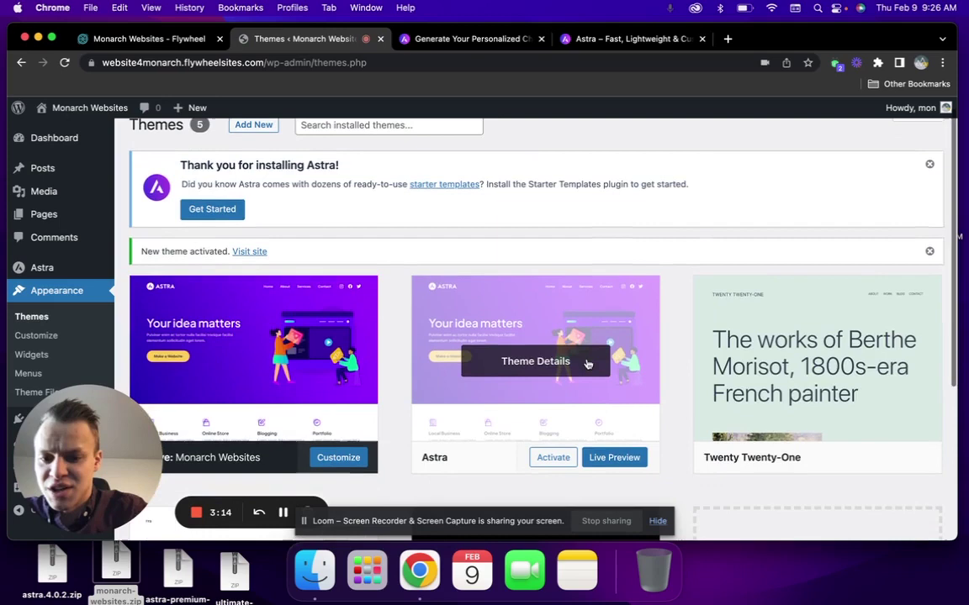
pyautogui.scroll(-1, 72, 302)
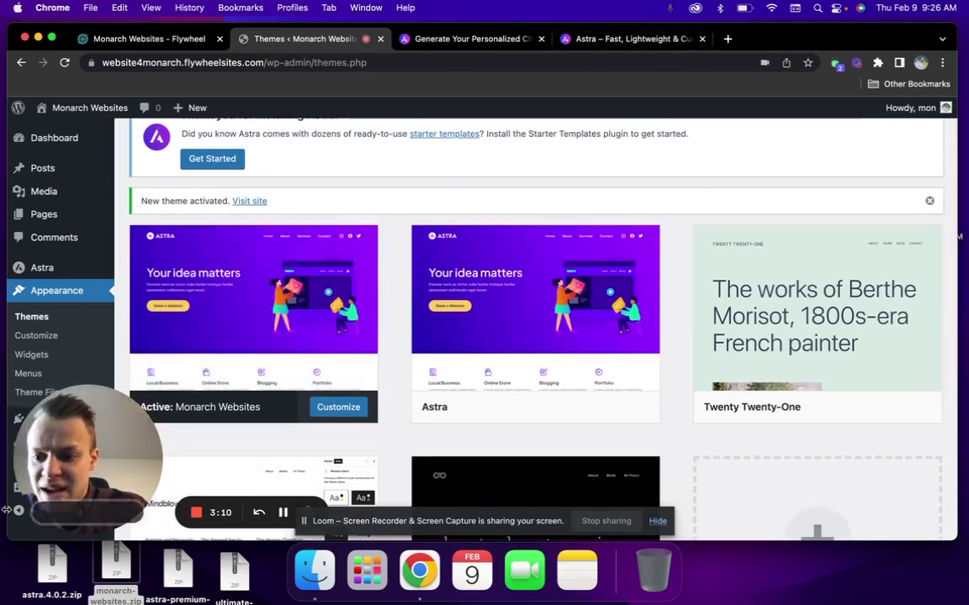
pyautogui.moveTo(83, 464); pyautogui.dragTo(160, 462)
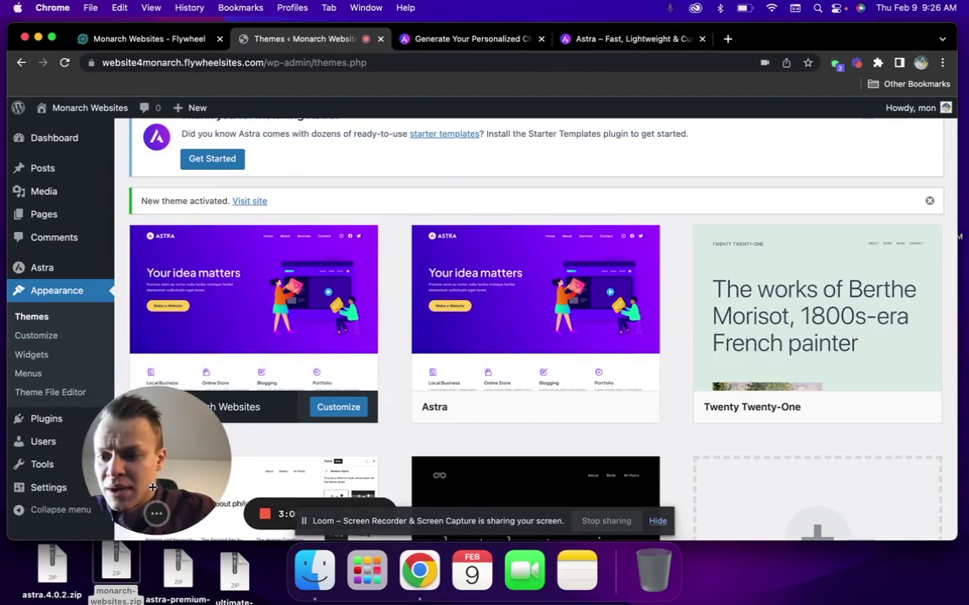
# Upload astra-premium-sites-3.1.24.zip as a plugin, install it, and activate Premium Starter Templates
pyautogui.click(64, 427)
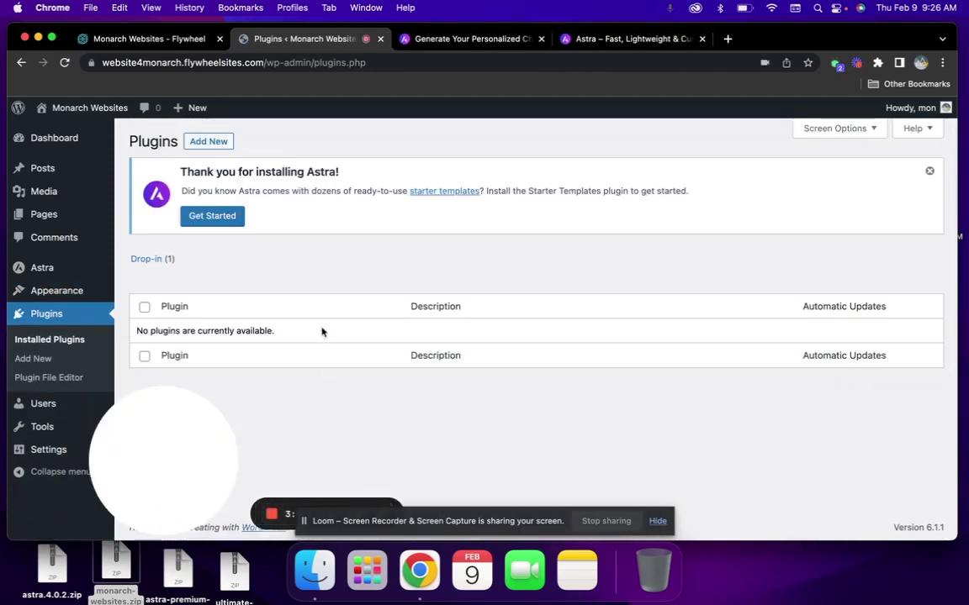
pyautogui.click(207, 141)
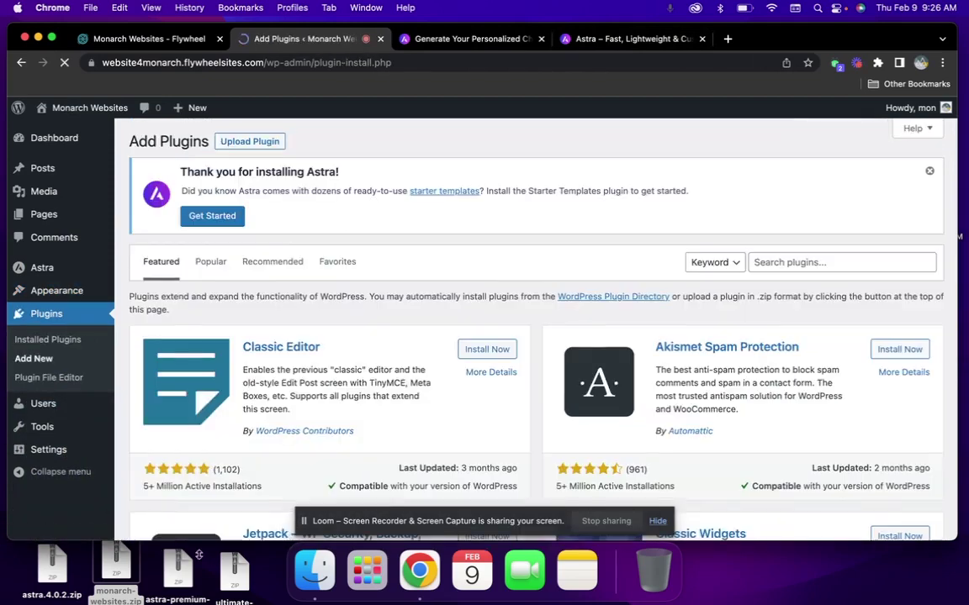
pyautogui.click(244, 143)
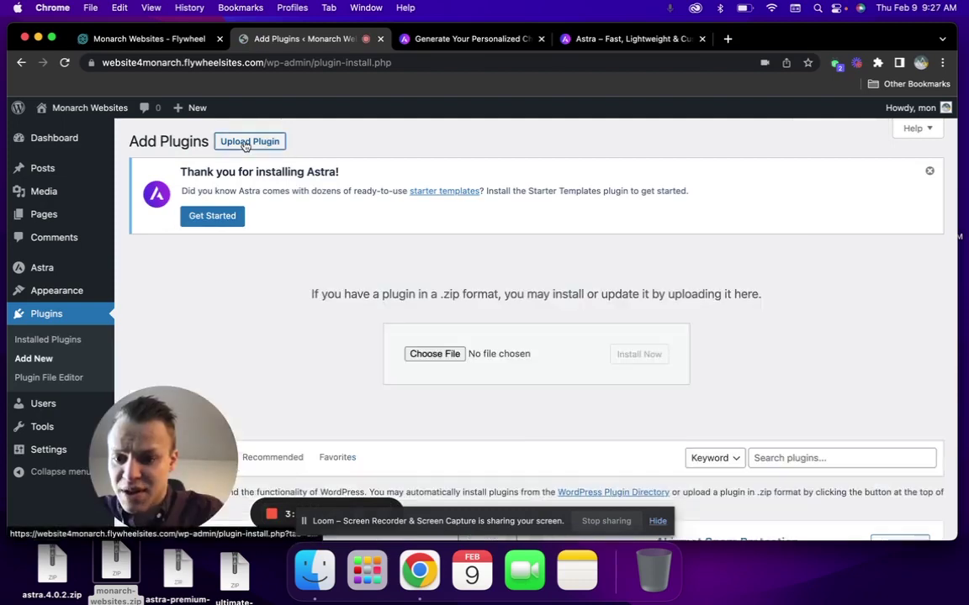
pyautogui.moveTo(178, 568); pyautogui.dragTo(448, 353)
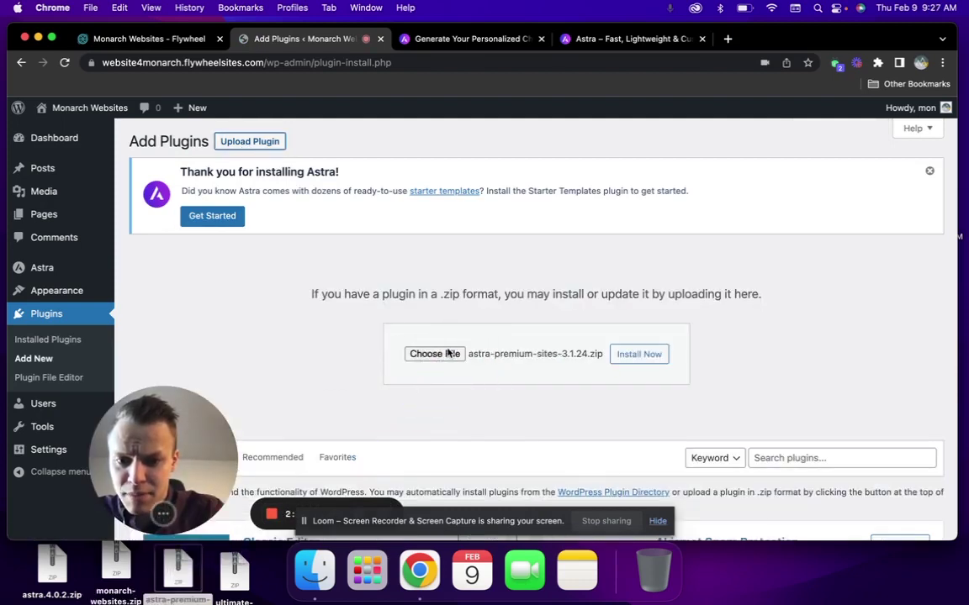
pyautogui.click(659, 360)
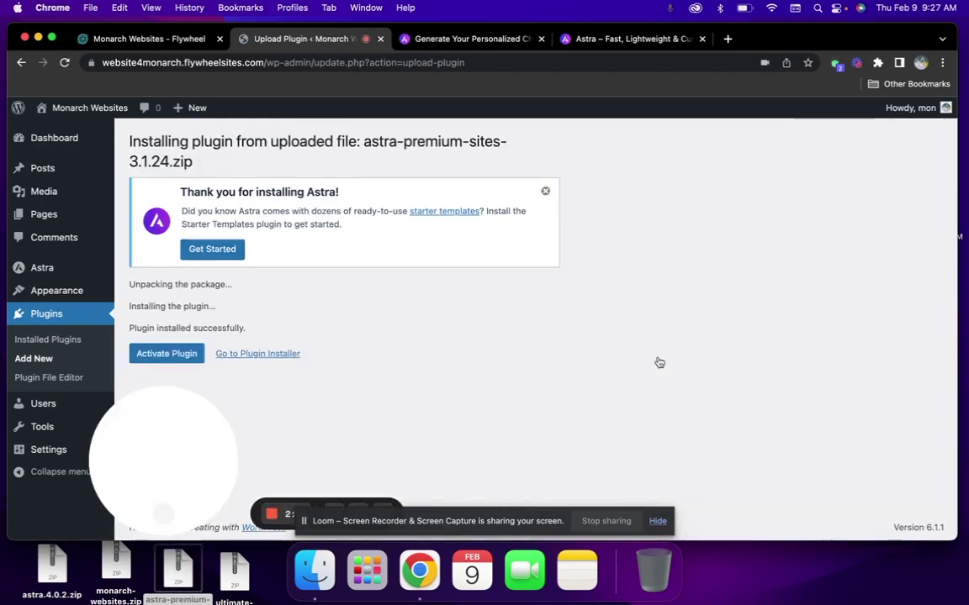
pyautogui.click(195, 352)
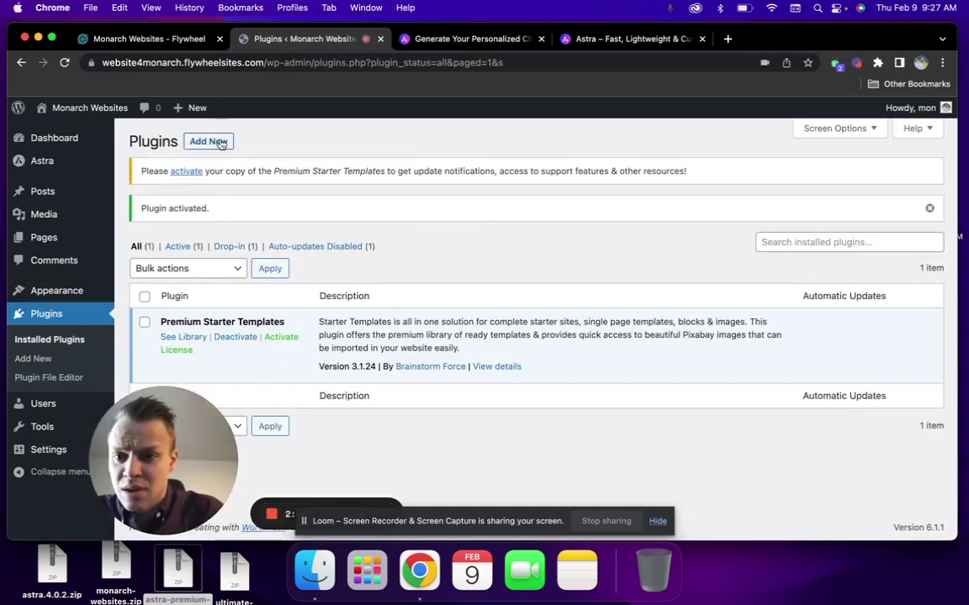
# Search the plugin directory for 'elementor', then install and activate Elementor Website Builder
pyautogui.click(207, 141)
pyautogui.click(837, 180)
pyautogui.write('e')
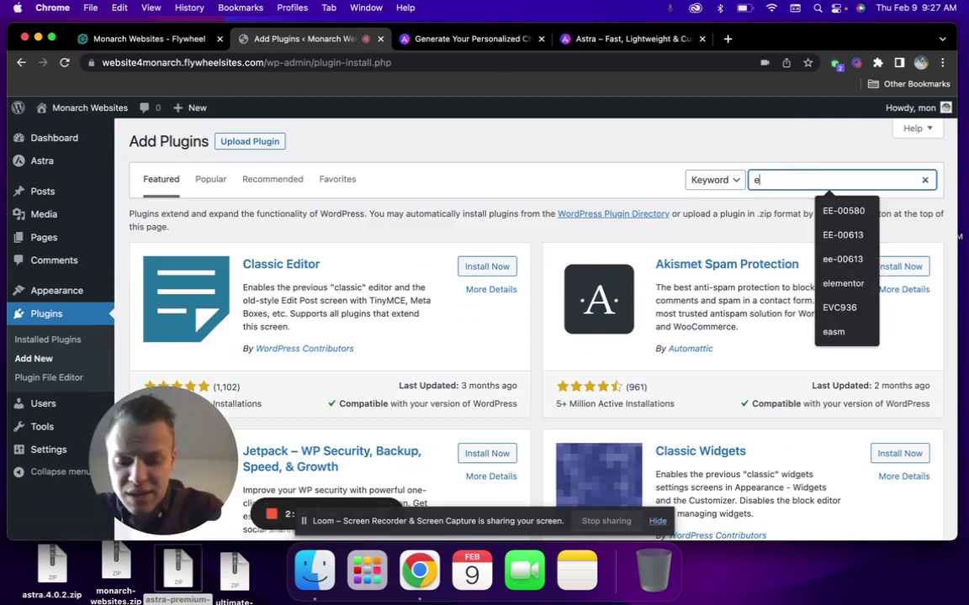
pyautogui.write('lementor')
pyautogui.press('Return')
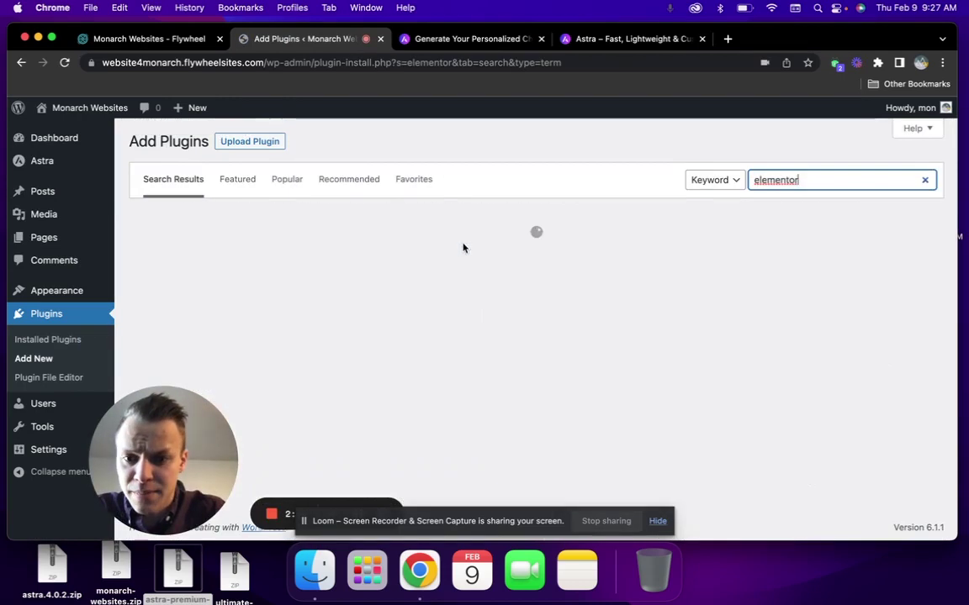
pyautogui.click(476, 256)
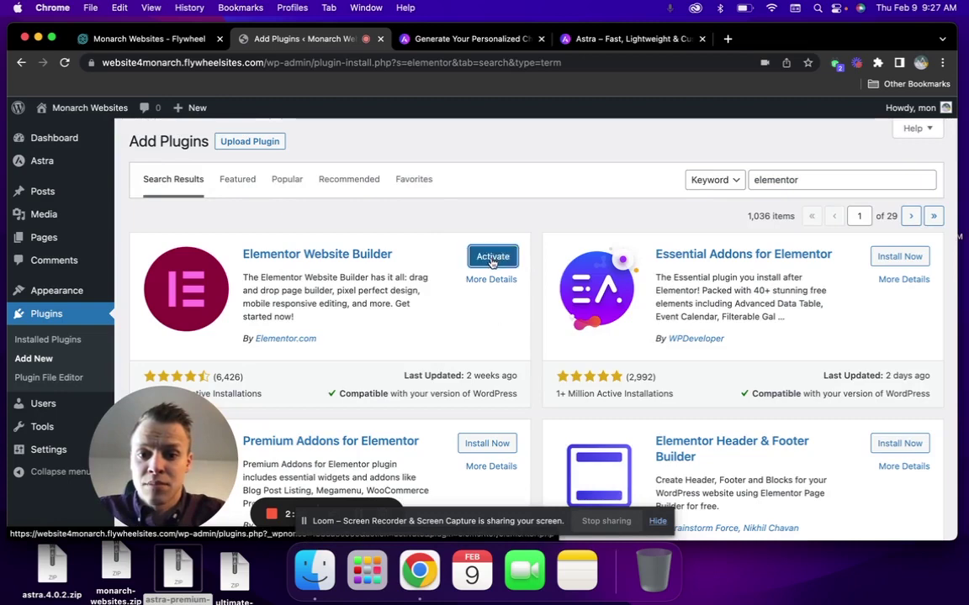
pyautogui.click(493, 257)
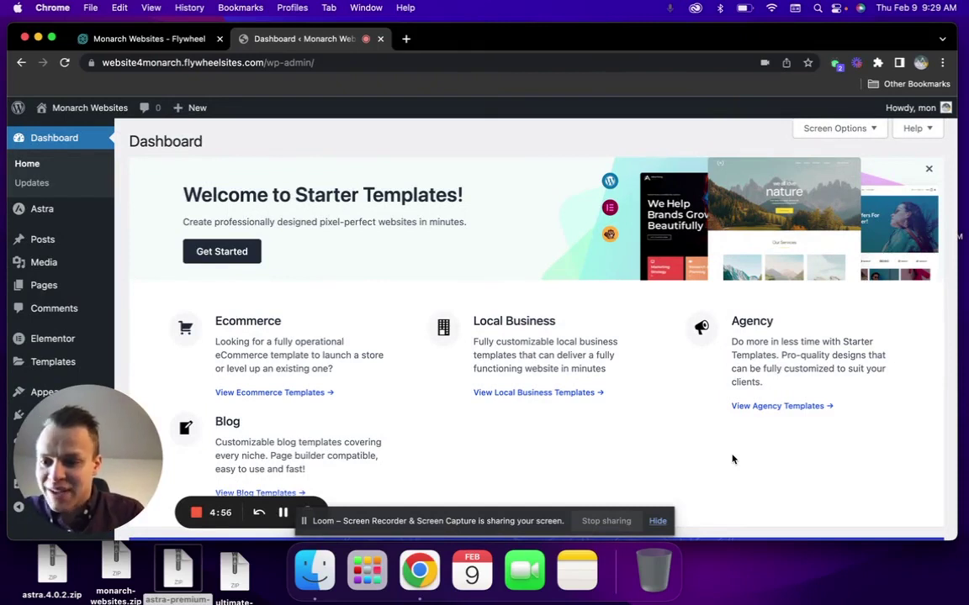
# Open the Premium Starter Templates library, start building a website, and choose Elementor as builder
pyautogui.moveTo(96, 468); pyautogui.dragTo(139, 471)
pyautogui.click(49, 417)
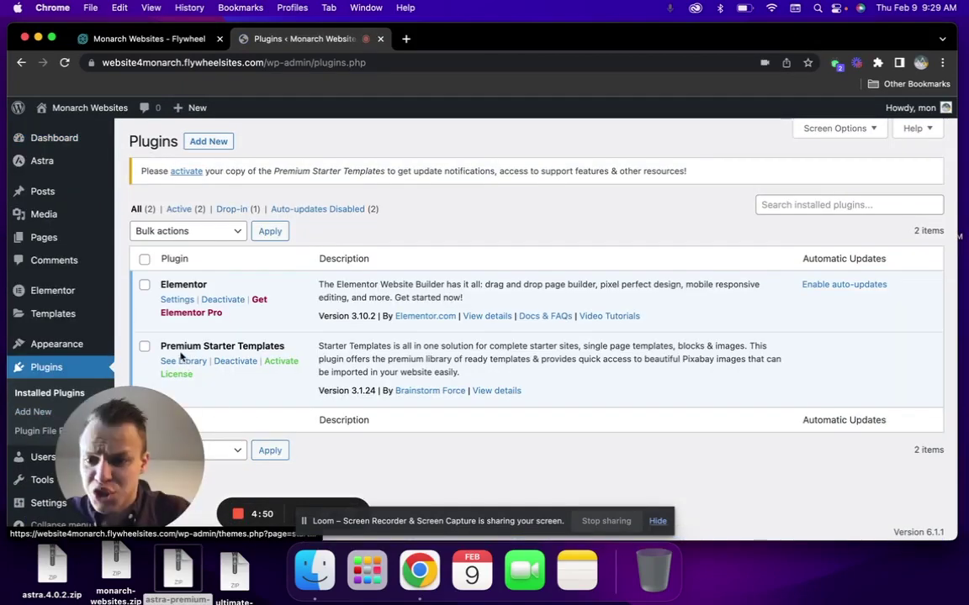
pyautogui.click(192, 361)
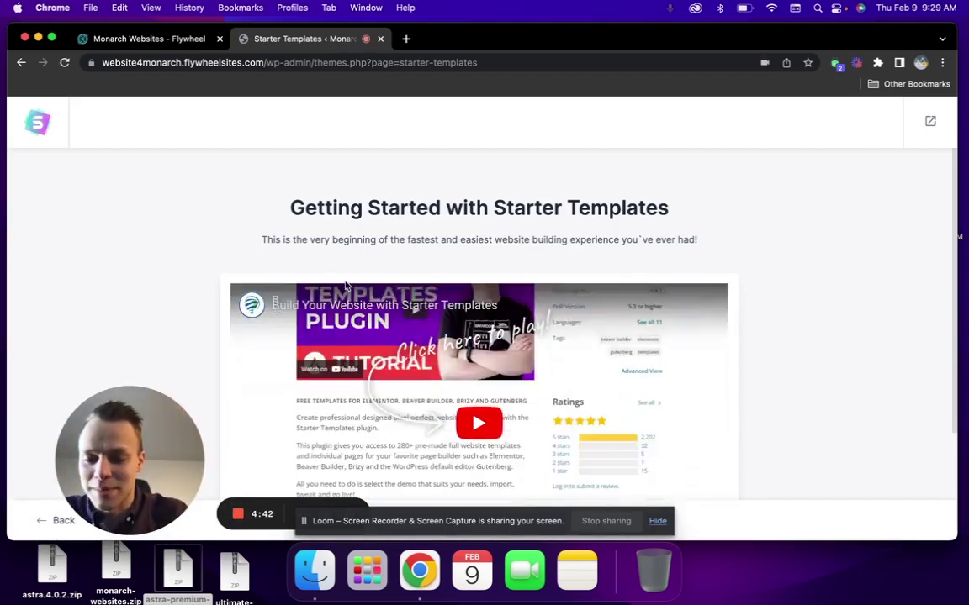
pyautogui.scroll(-3, 457, 323)
pyautogui.click(509, 484)
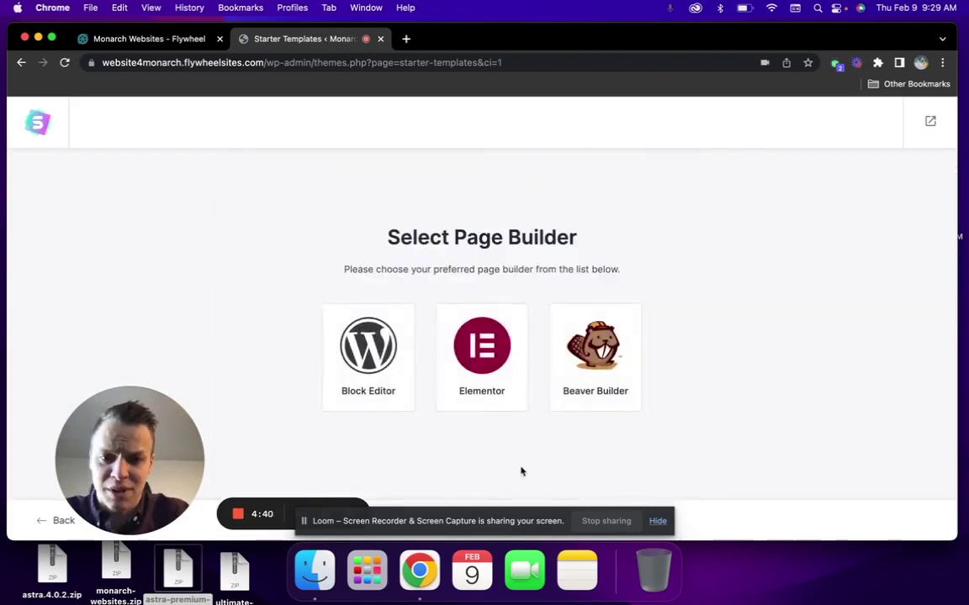
pyautogui.click(485, 378)
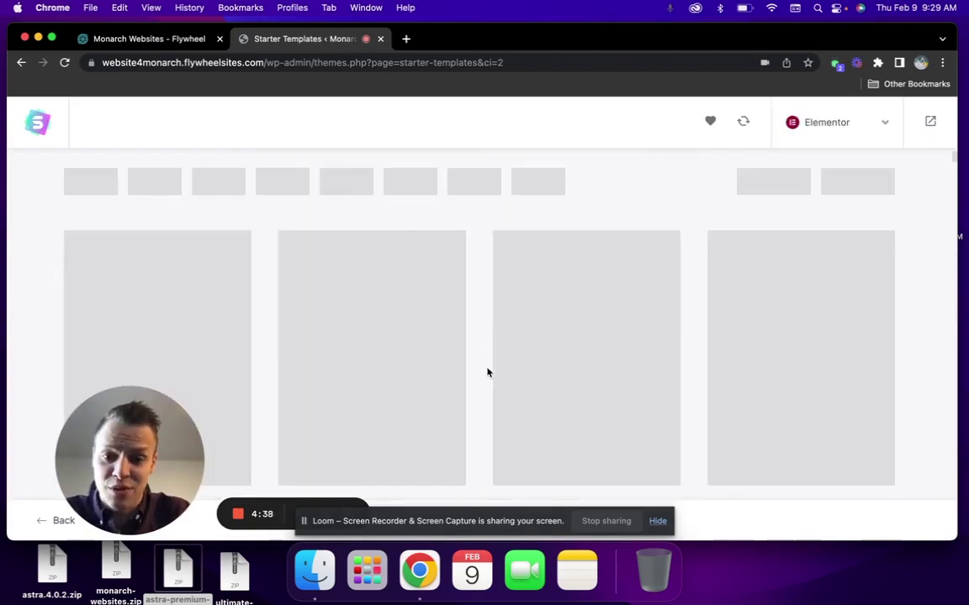
pyautogui.scroll(-2, 436, 308)
pyautogui.scroll(-1, 468, 409)
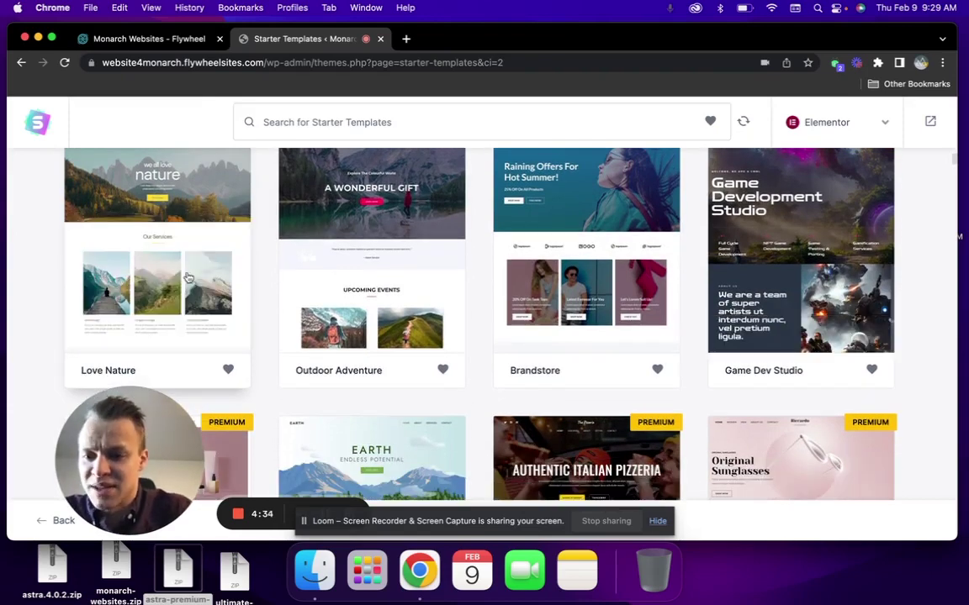
# Choose the Love Nature template and skip adding a logo
pyautogui.click(169, 251)
pyautogui.scroll(-1, 112, 252)
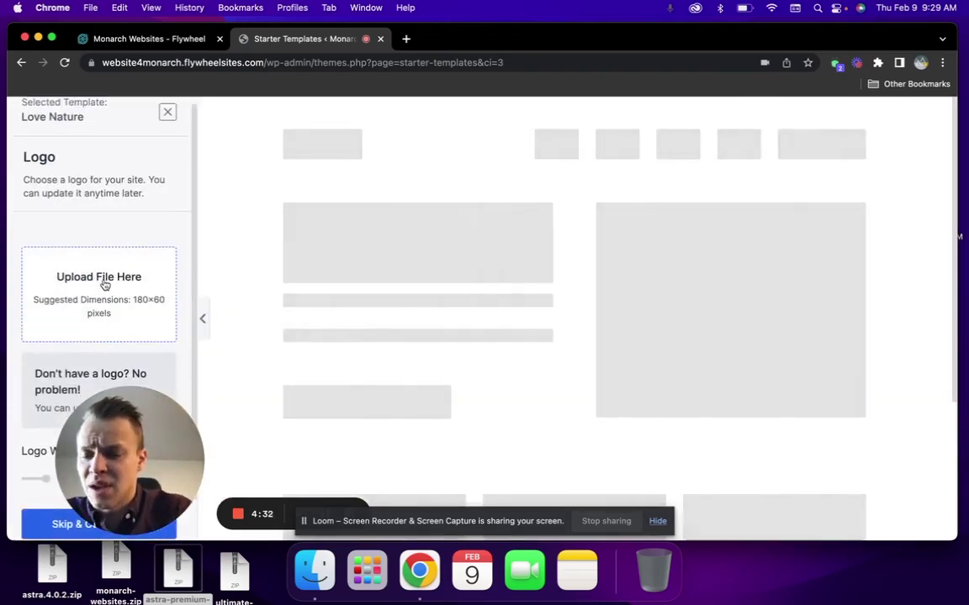
pyautogui.scroll(-1, 100, 253)
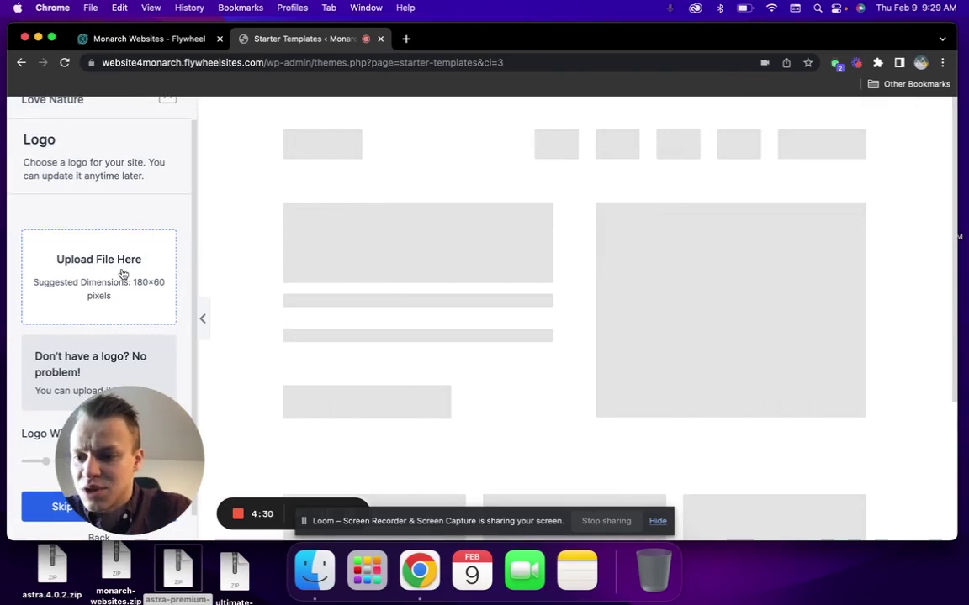
pyautogui.scroll(-1, 122, 274)
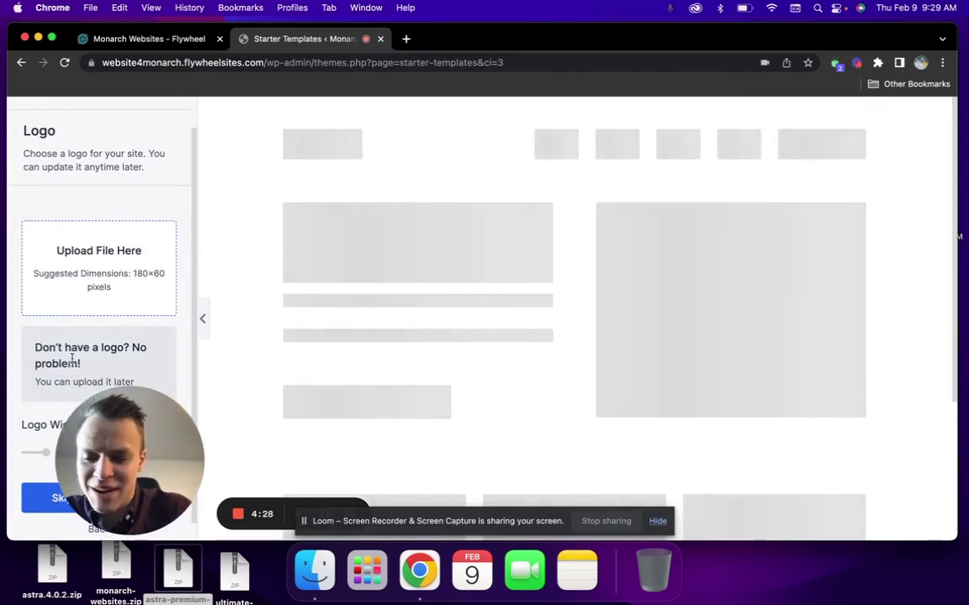
pyautogui.moveTo(100, 492); pyautogui.dragTo(61, 422)
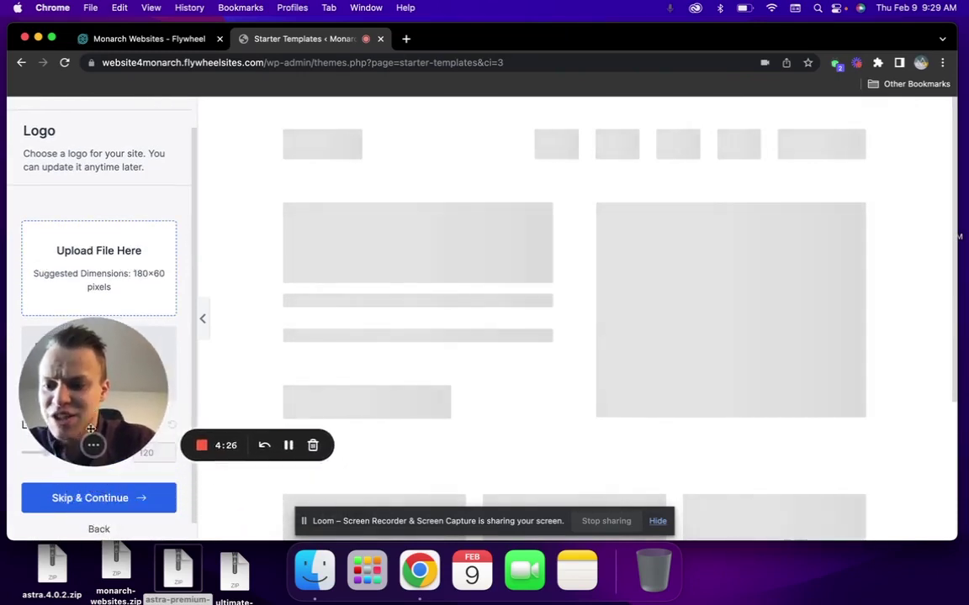
pyautogui.click(107, 500)
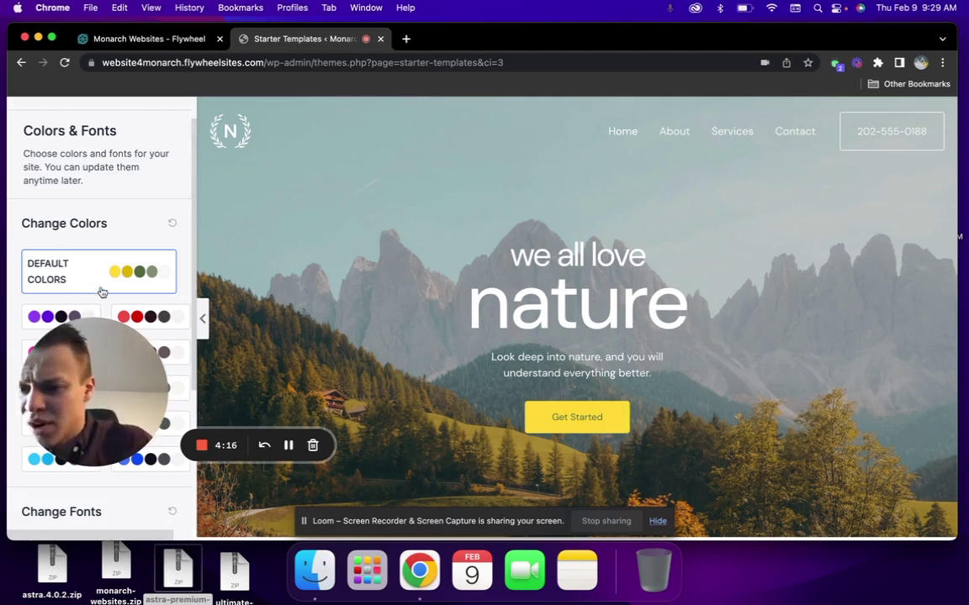
# Preview red and purple palettes, then revert to Default Colors keeping DM Sans fonts
pyautogui.click(151, 313)
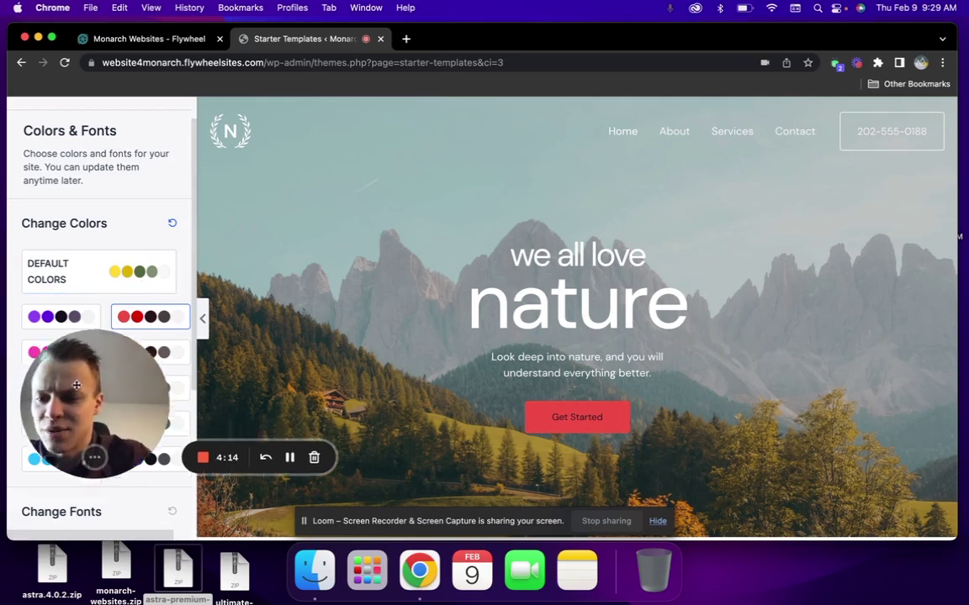
pyautogui.click(50, 324)
pyautogui.click(126, 277)
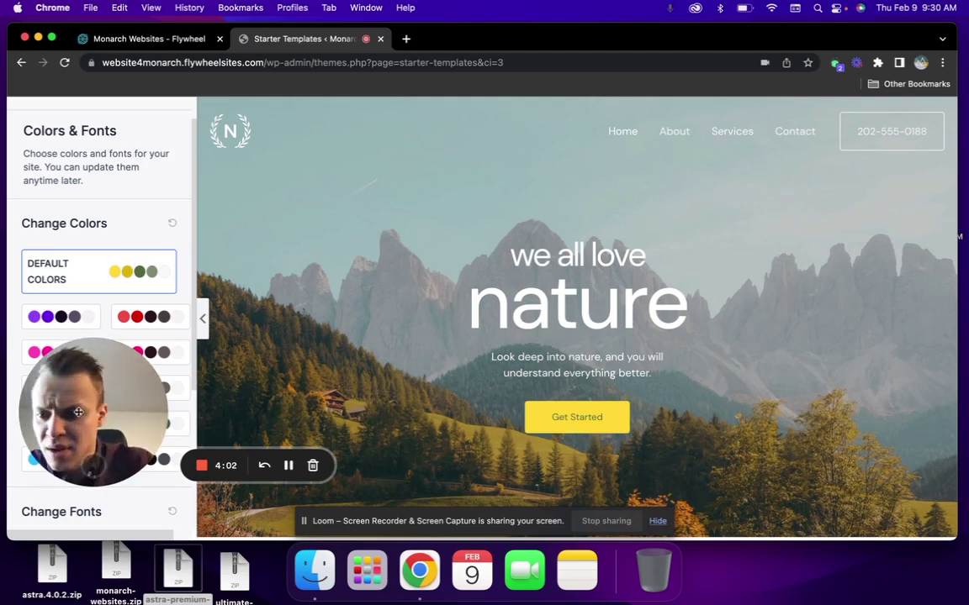
pyautogui.scroll(-5, 105, 496)
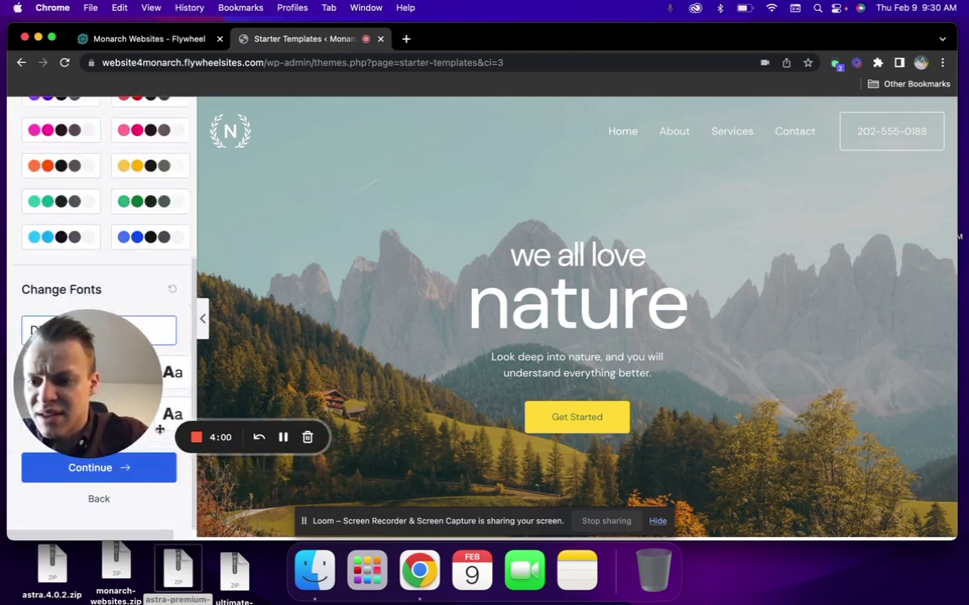
pyautogui.moveTo(160, 428); pyautogui.dragTo(157, 509)
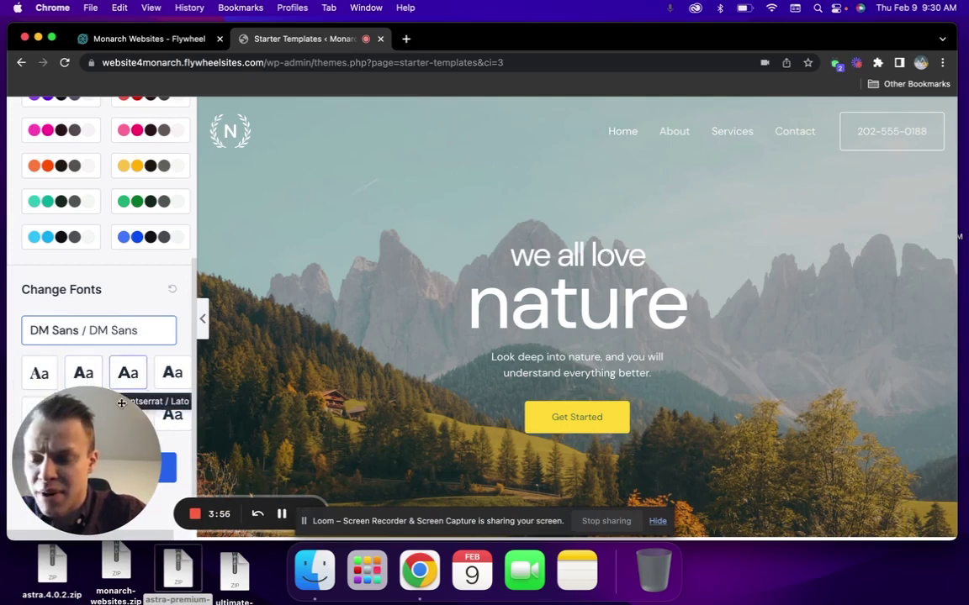
pyautogui.moveTo(121, 404); pyautogui.dragTo(127, 294)
# Accept the default colours and fonts, then submit the form to build the Love Nature site
pyautogui.click(103, 473)
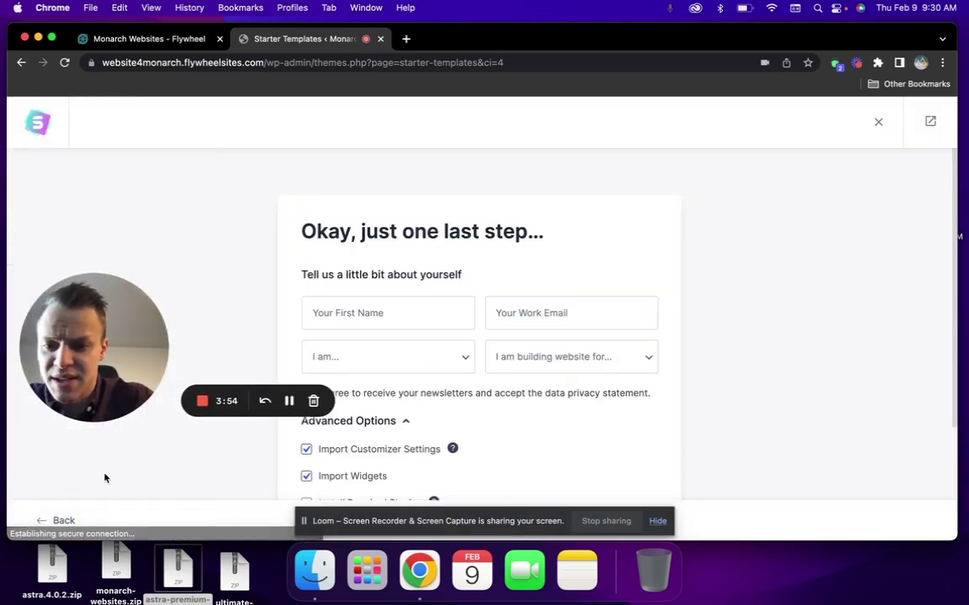
pyautogui.scroll(-3, 400, 320)
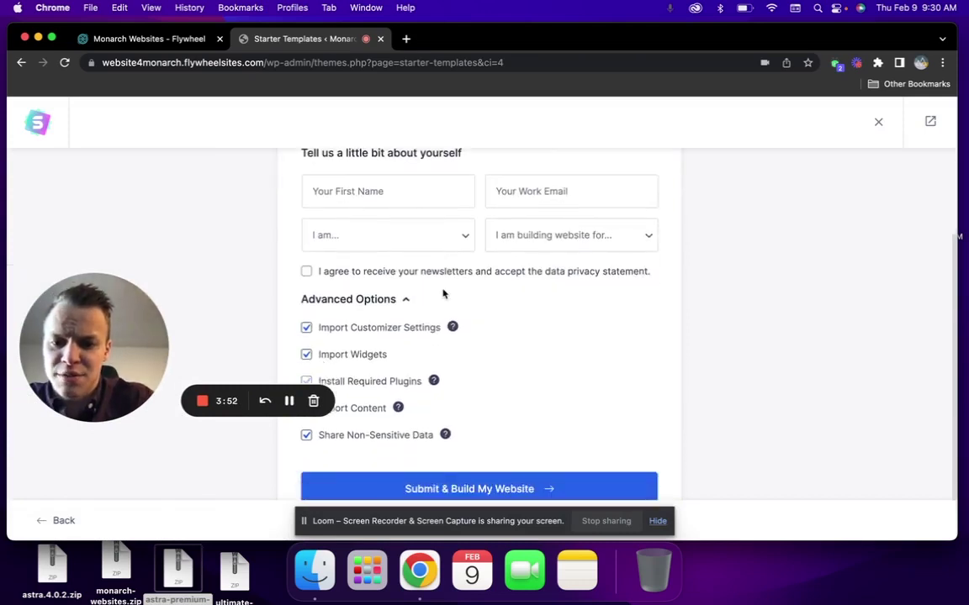
pyautogui.scroll(-2, 443, 294)
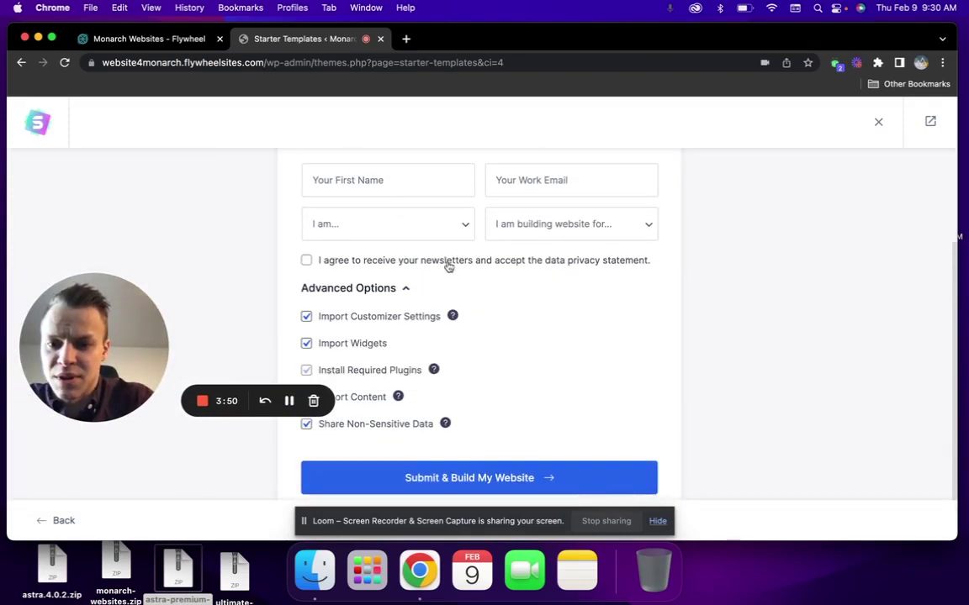
pyautogui.scroll(2, 458, 266)
pyautogui.scroll(-3, 551, 303)
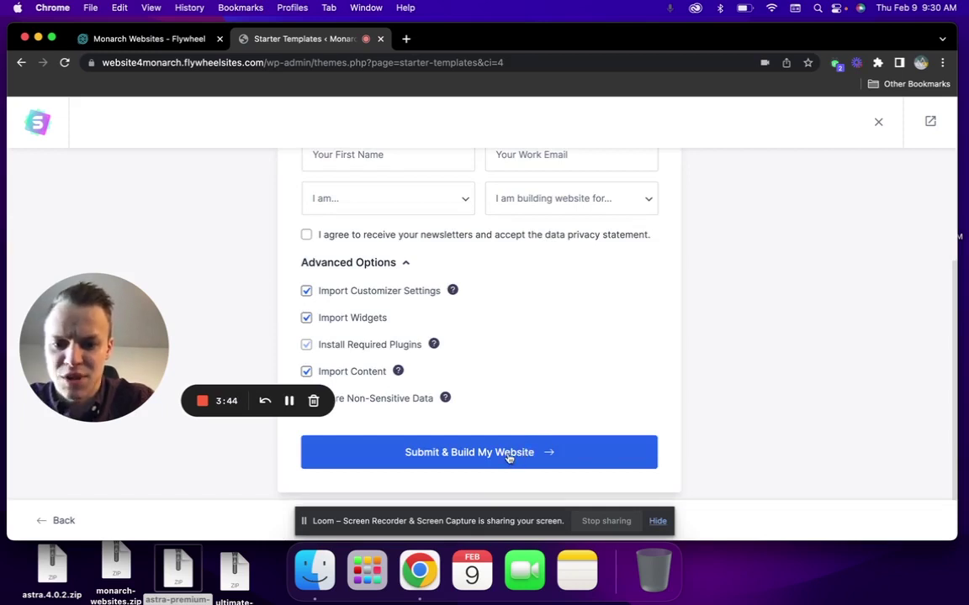
pyautogui.click(508, 455)
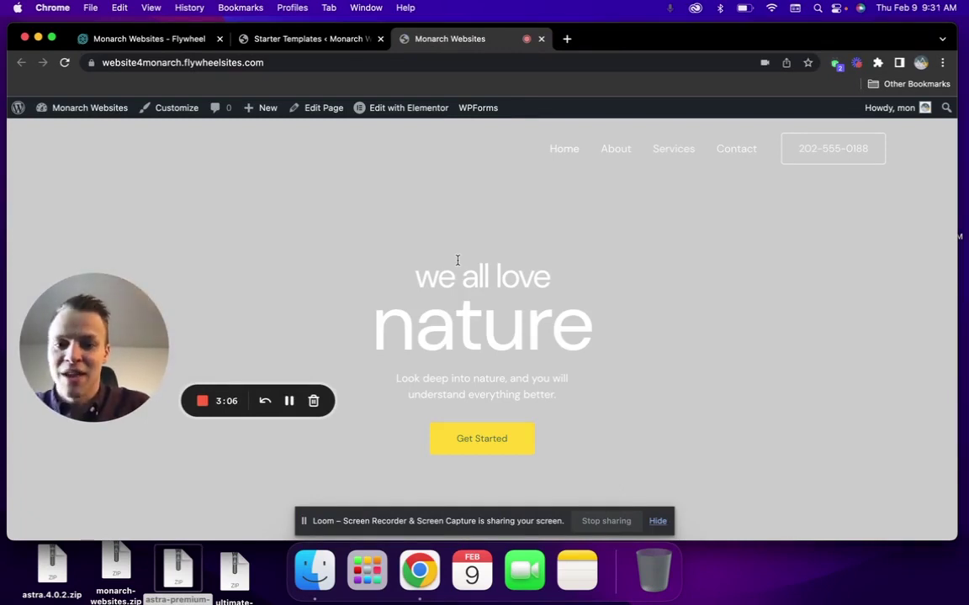
# Browse down the live Love Nature home page sections and bring the site navigation's About link into reach
pyautogui.scroll(-15, 457, 259)
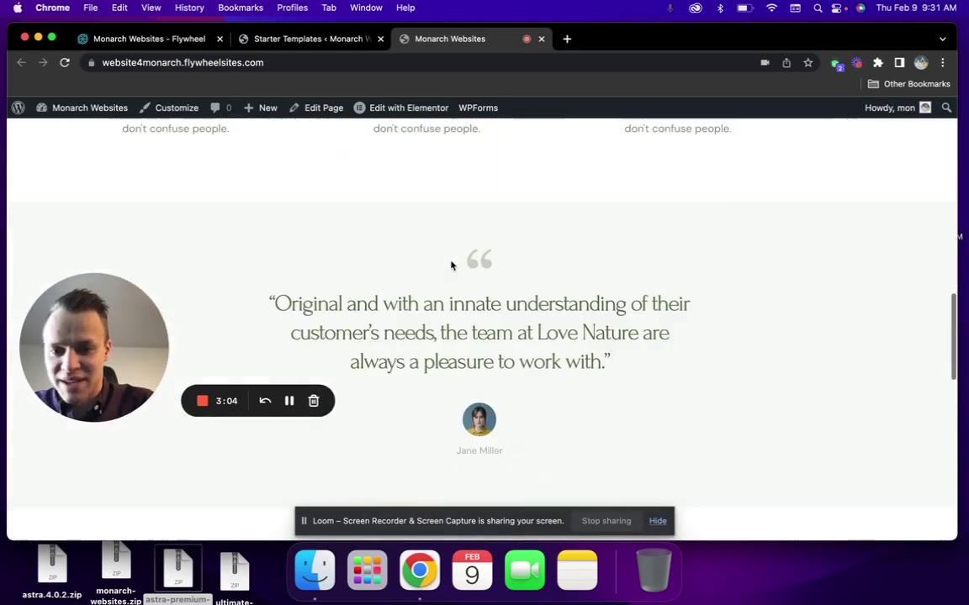
pyautogui.scroll(-10, 451, 265)
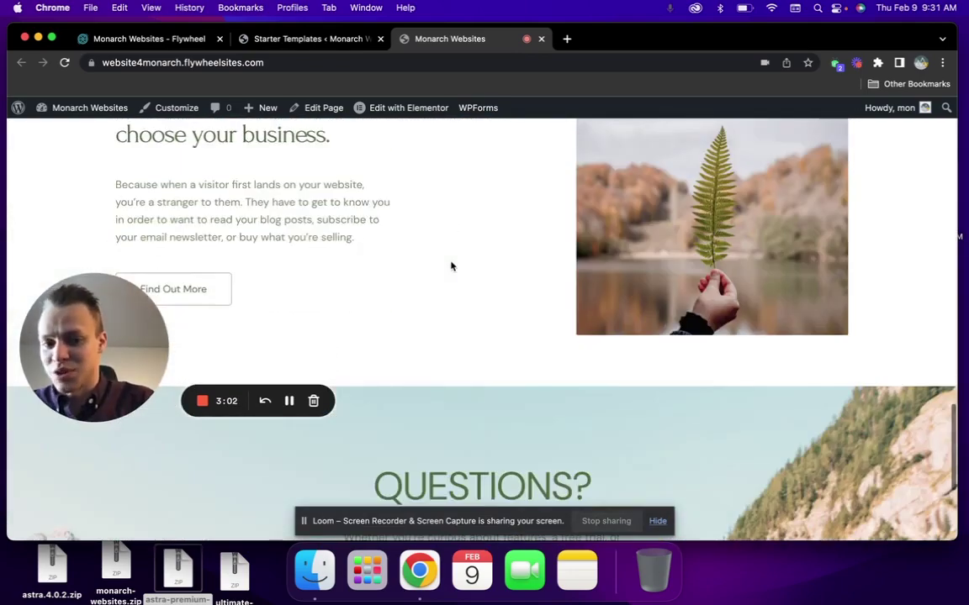
pyautogui.scroll(-5, 451, 266)
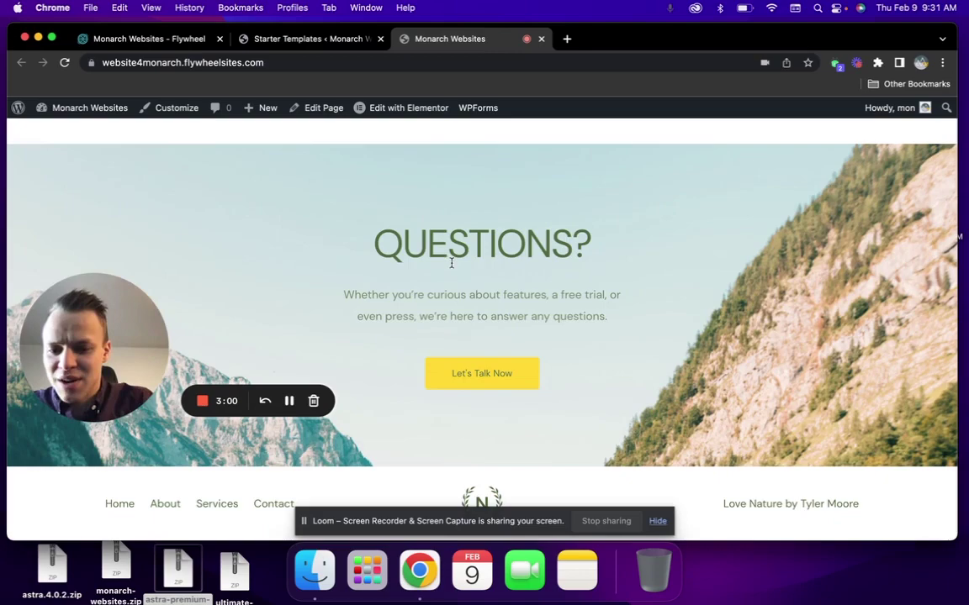
pyautogui.scroll(20, 681, 332)
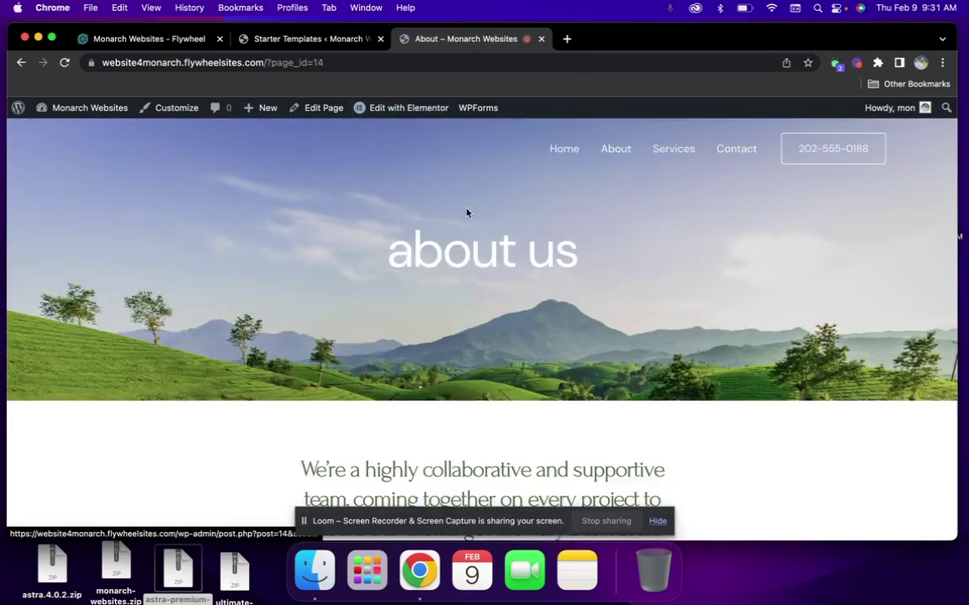
pyautogui.scroll(-1, 391, 156)
pyautogui.moveTo(378, 120)
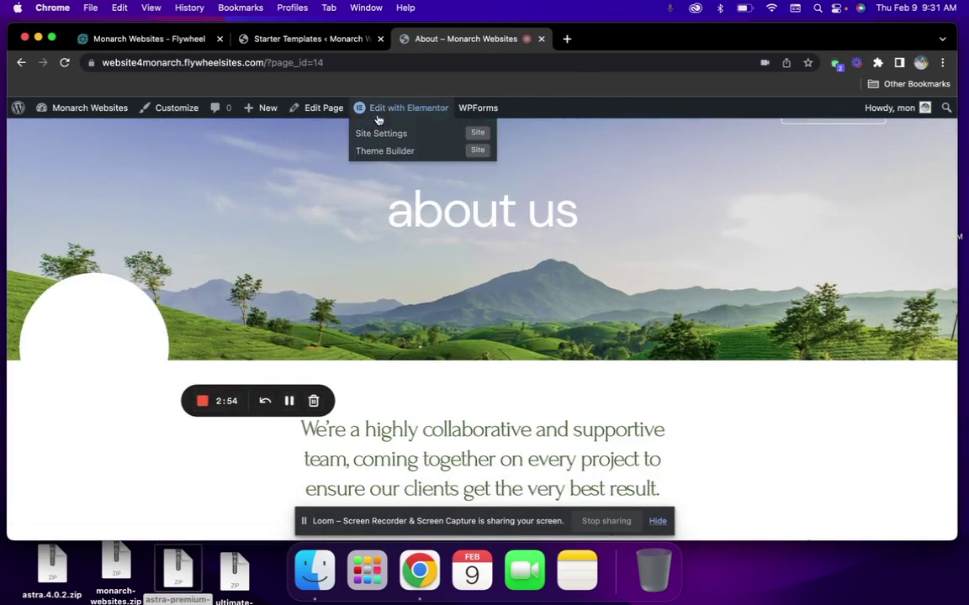